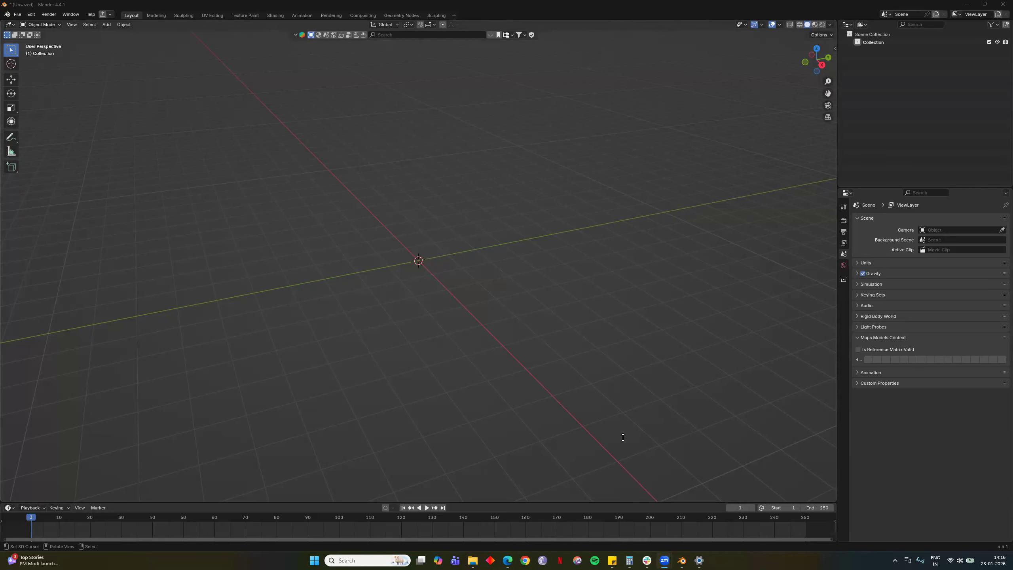
Enlarge the timeline area below the 3D viewport.
drag(612, 450, 610, 452)
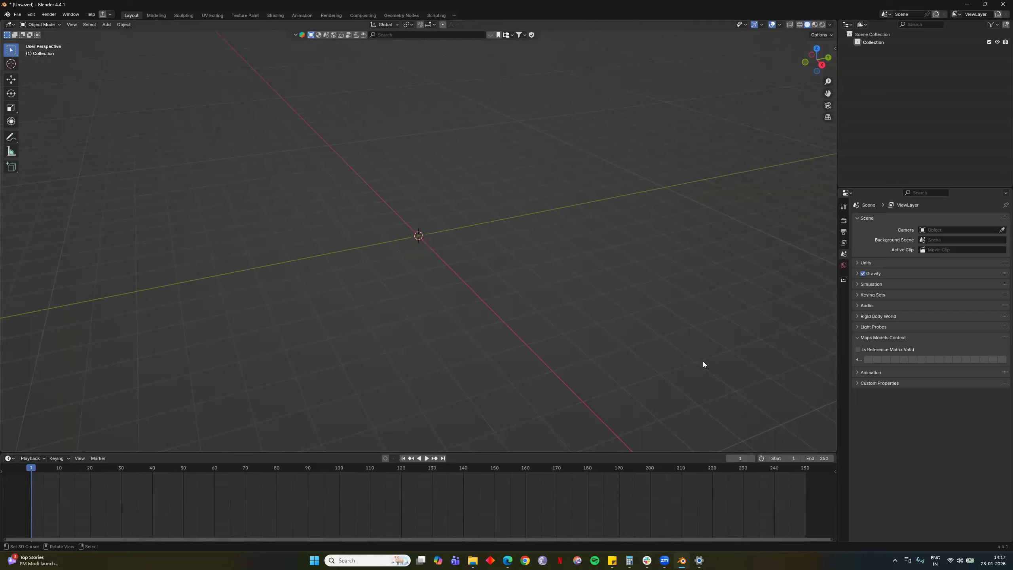
mouse_move(664, 560)
middle_drag(453, 289, 482, 251)
middle_drag(484, 294, 519, 284)
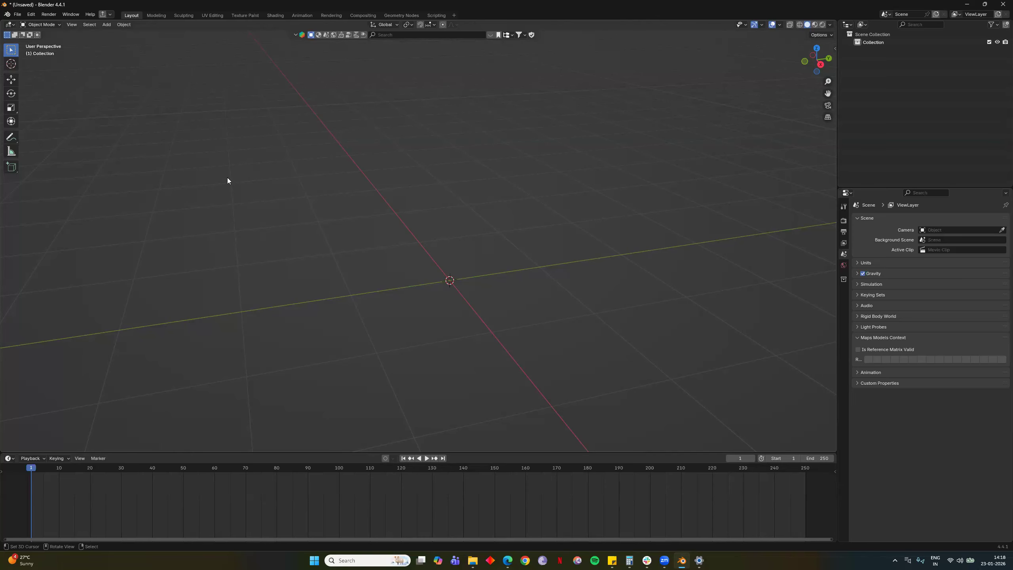
middle_drag(530, 256, 439, 299)
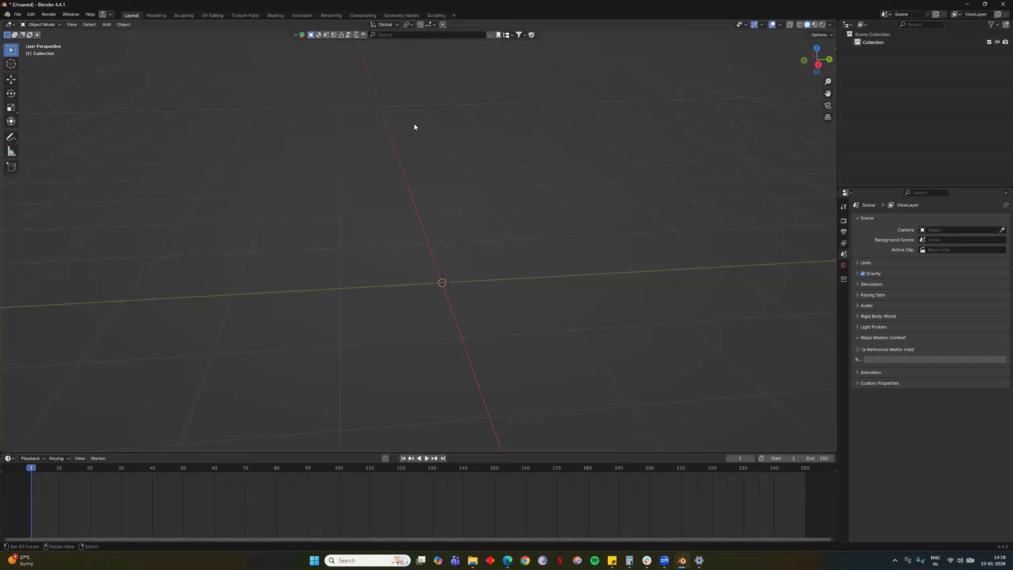
click(407, 25)
click(421, 54)
mouse_move(664, 561)
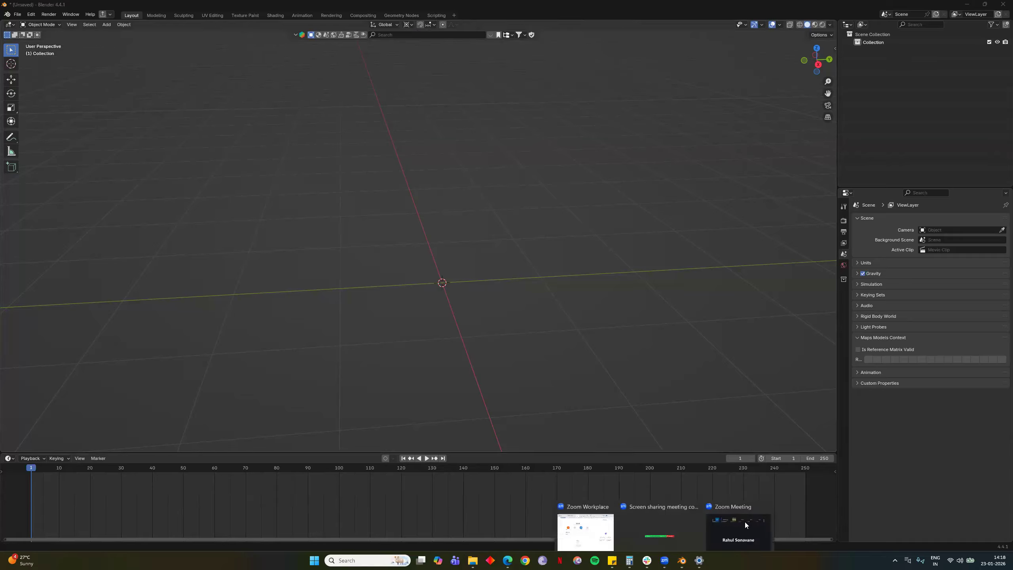
click(745, 524)
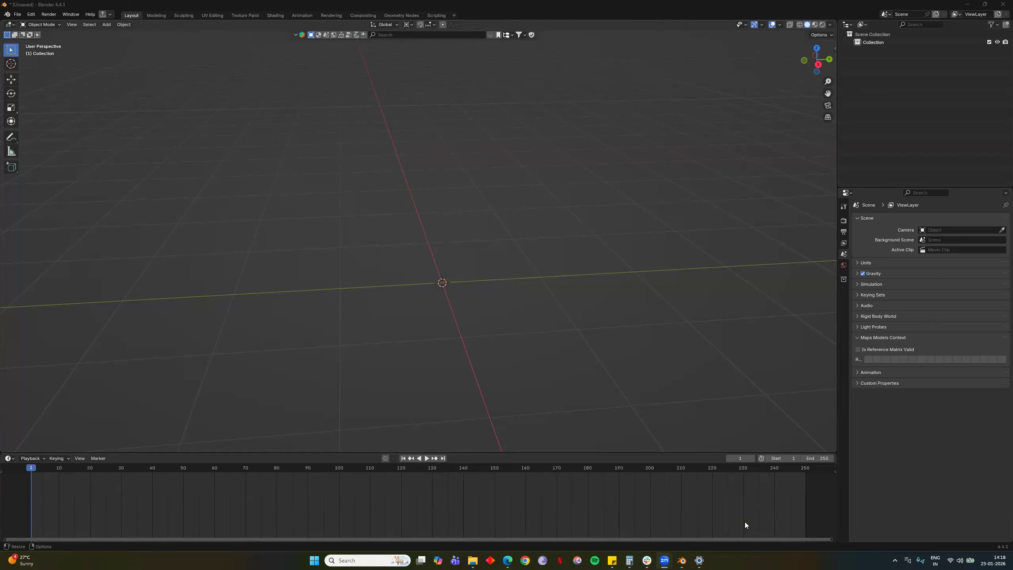
click(745, 522)
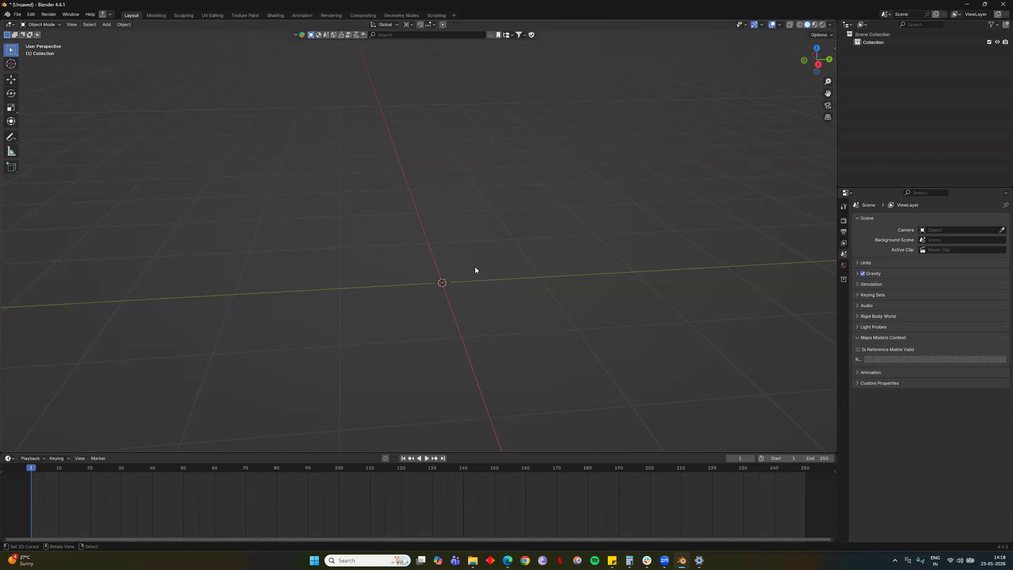
key(shift)
click(407, 25)
click(418, 45)
Add a cube mesh at the world origin.
key(shift+a)
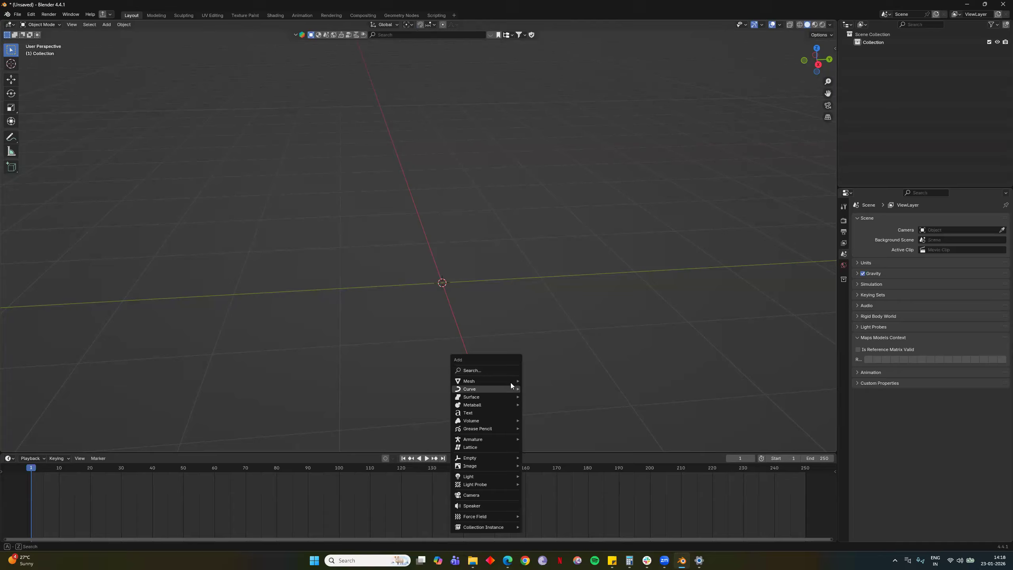
mouse_move(499, 385)
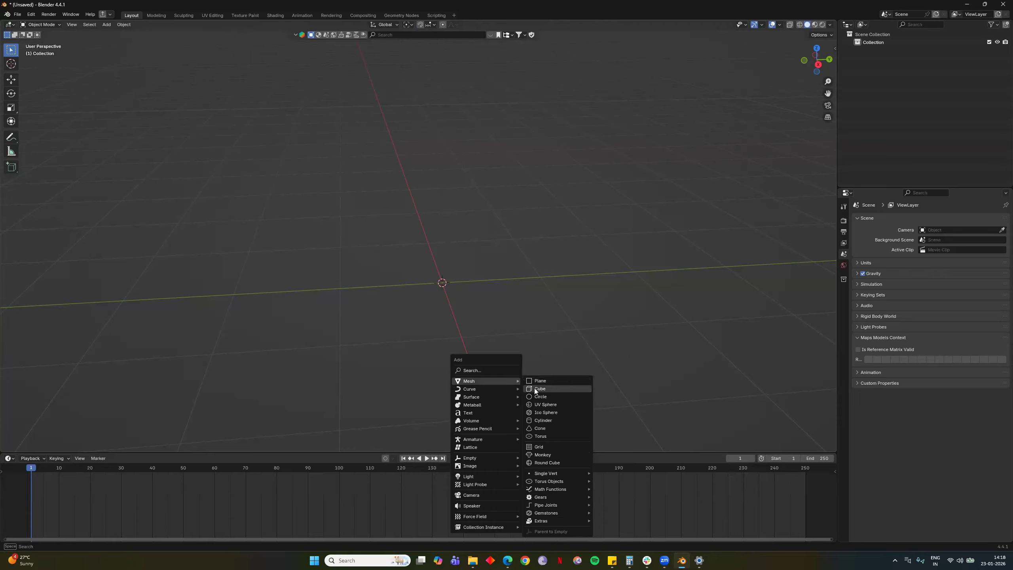
click(534, 387)
middle_drag(446, 355, 437, 382)
scroll(436, 381, down, 6)
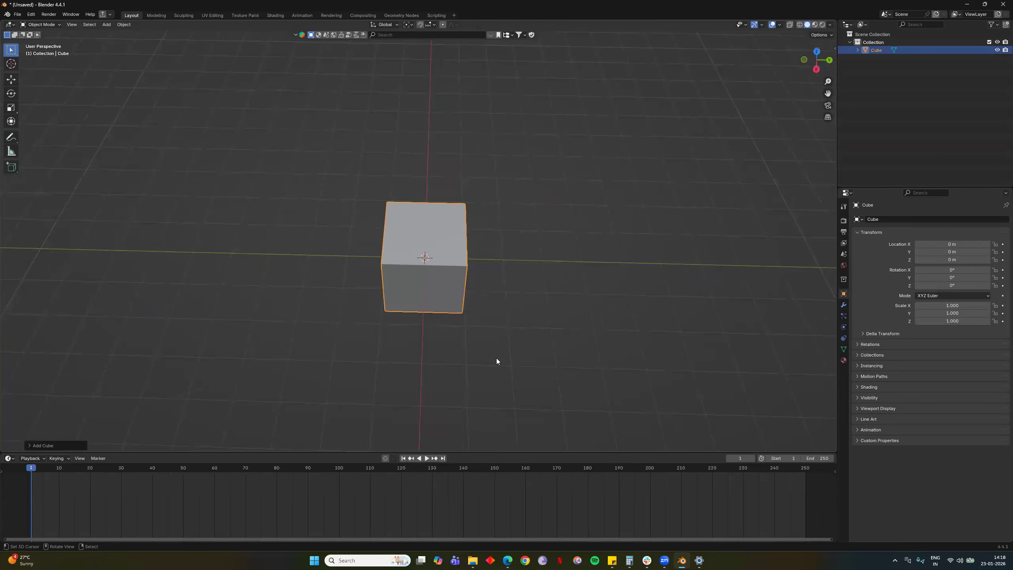
scroll(496, 358, up, 4)
middle_drag(575, 342, 573, 341)
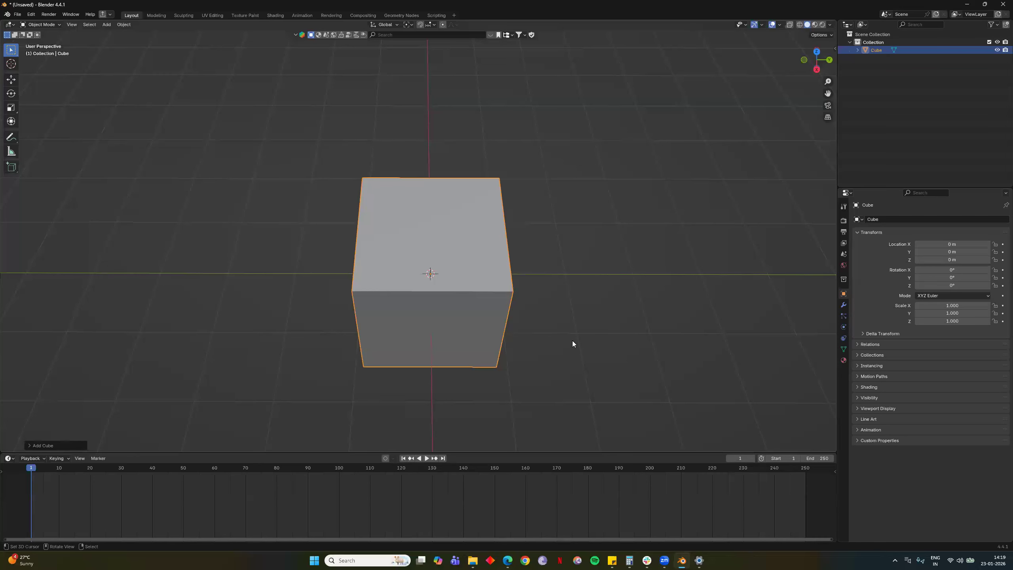
key(g)
key(y)
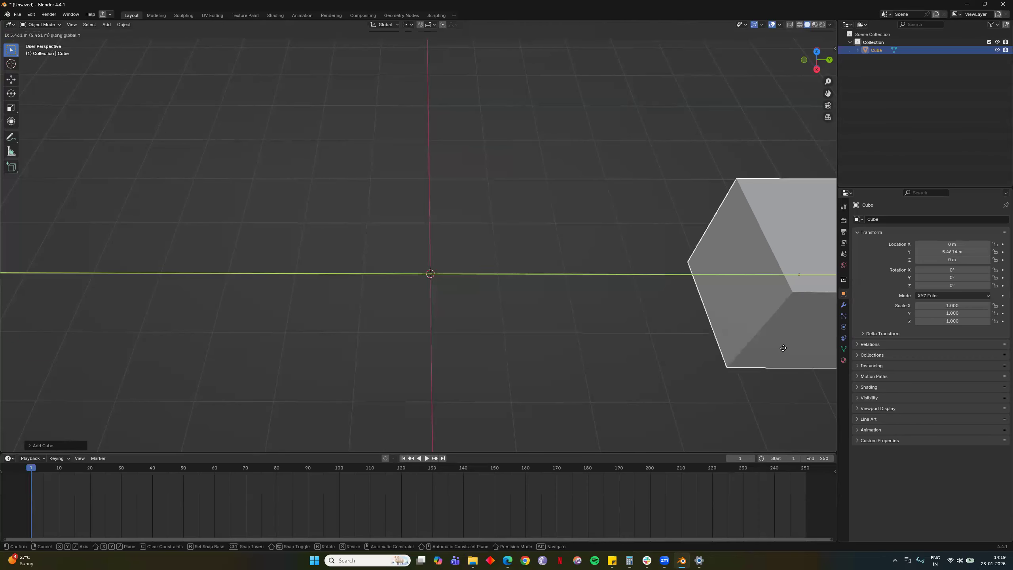
right_click(553, 337)
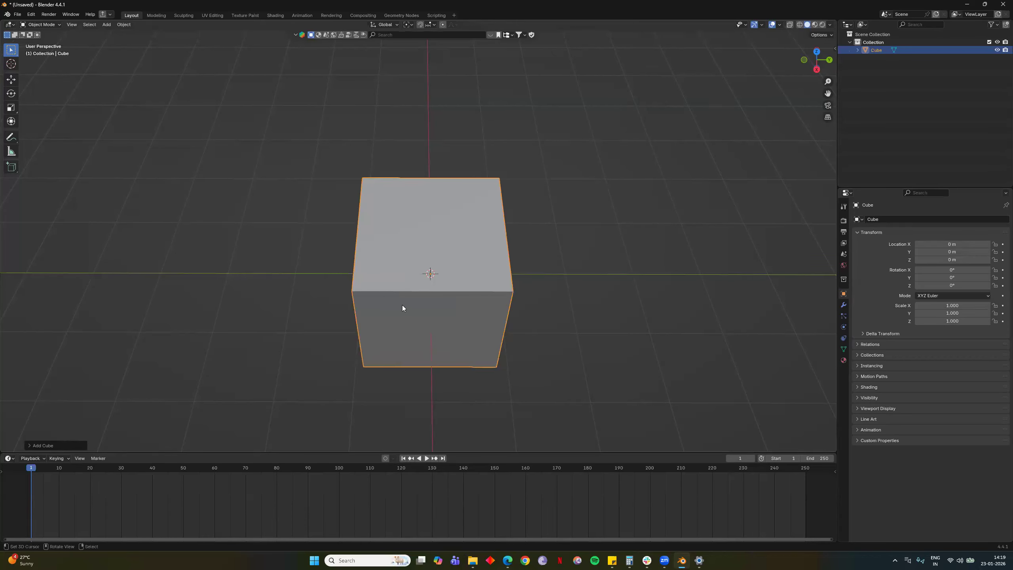
Move the cube -5 m along the global Y axis.
key(g)
key(y)
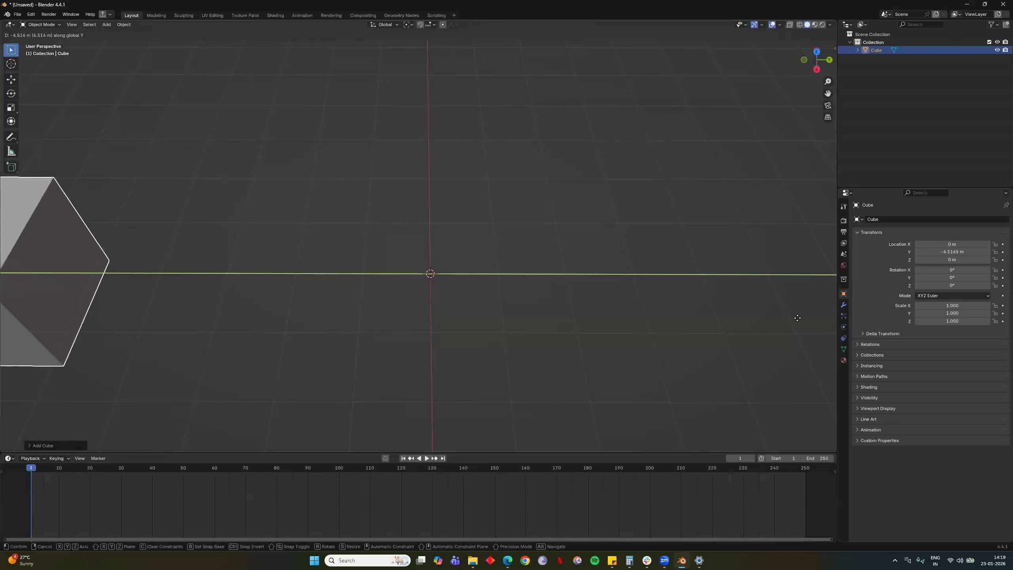
text(5)
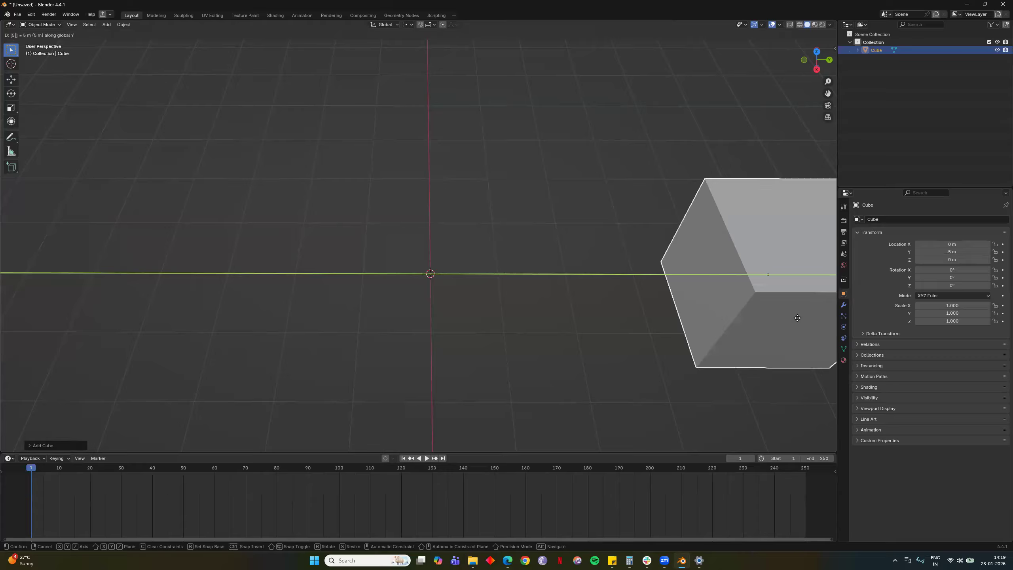
key(minus)
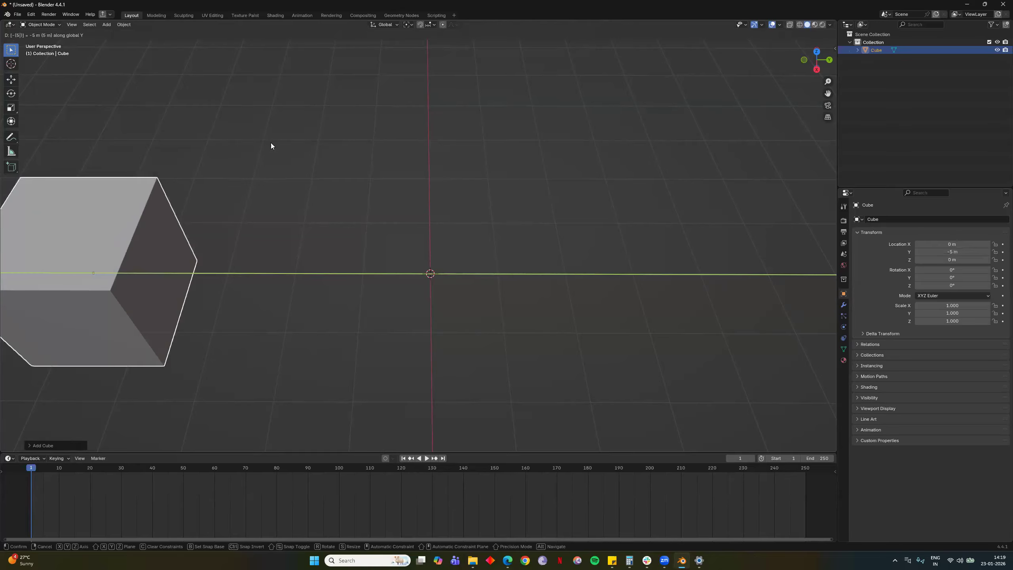
key(Return)
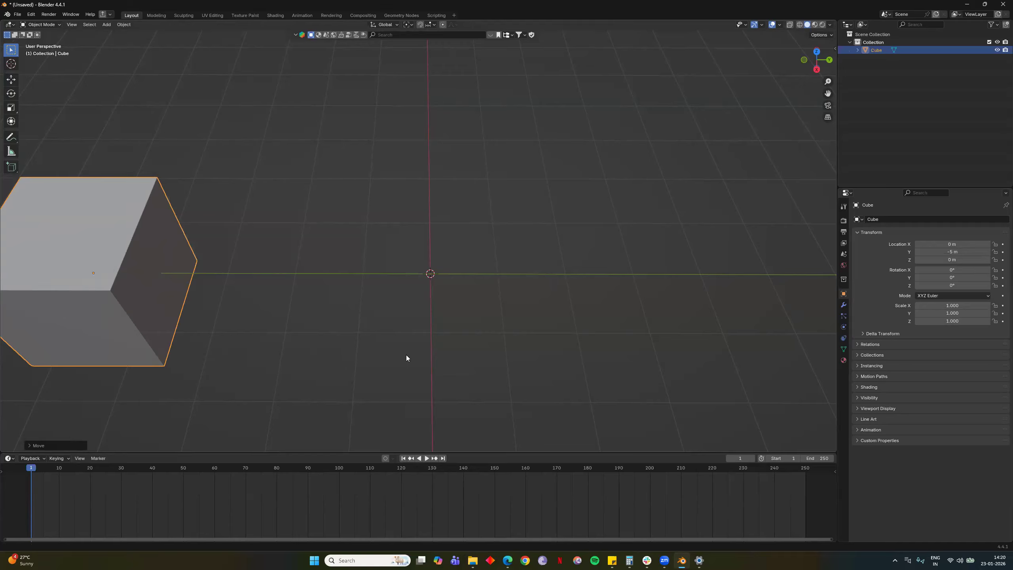
key(g)
key(y)
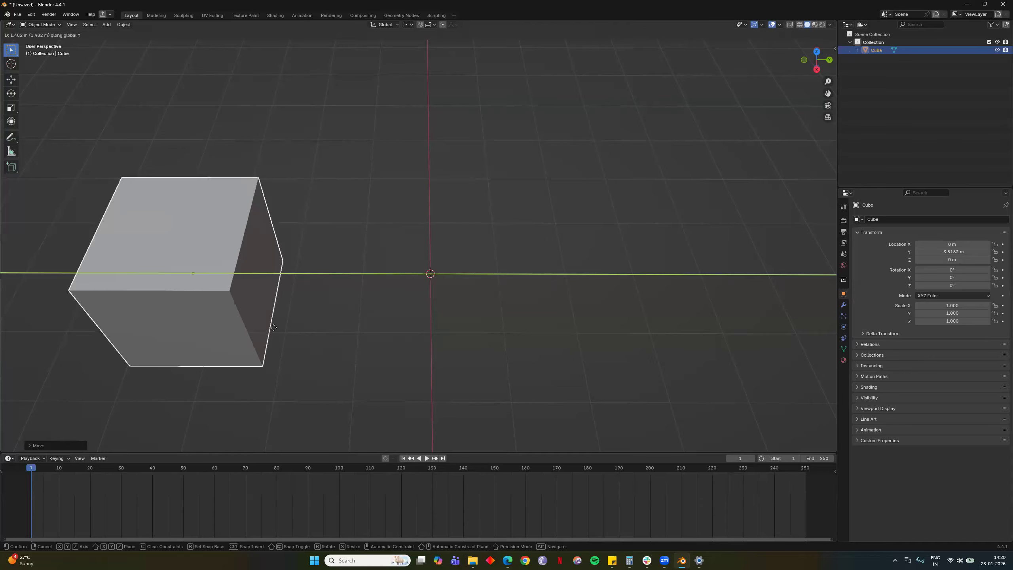
right_click(274, 328)
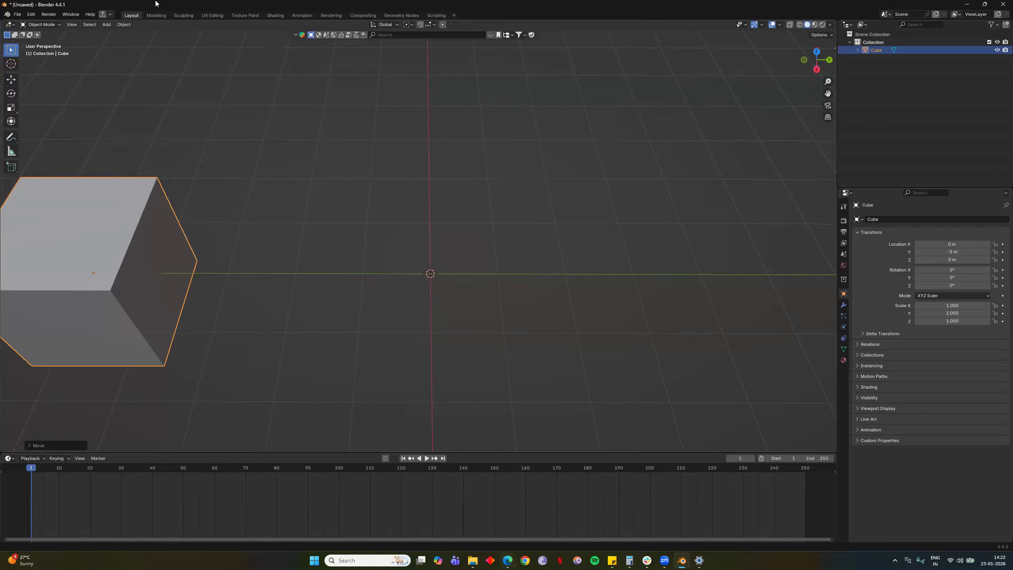
Switch to the Edge web browser and open YouTube in a new tab.
click(508, 560)
key(ctrl+t)
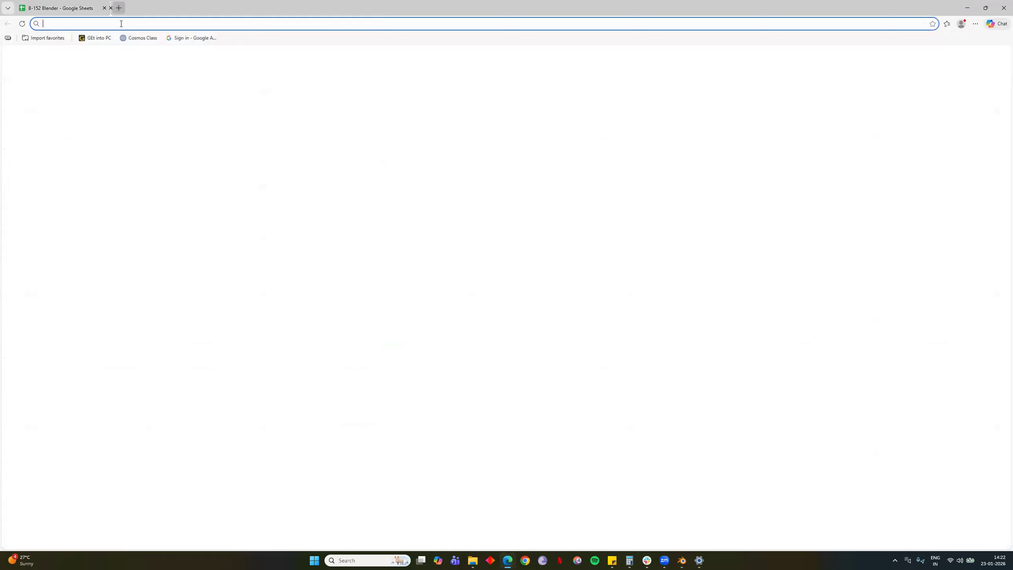
text(youtube)
key(Return)
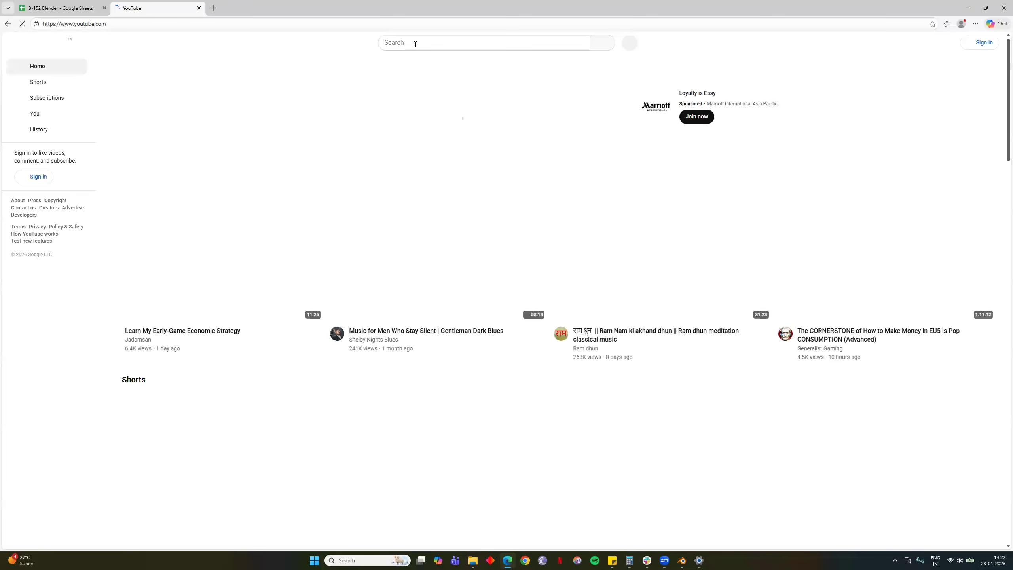
Search YouTube for "flipbook animation".
click(415, 44)
text(flipbo)
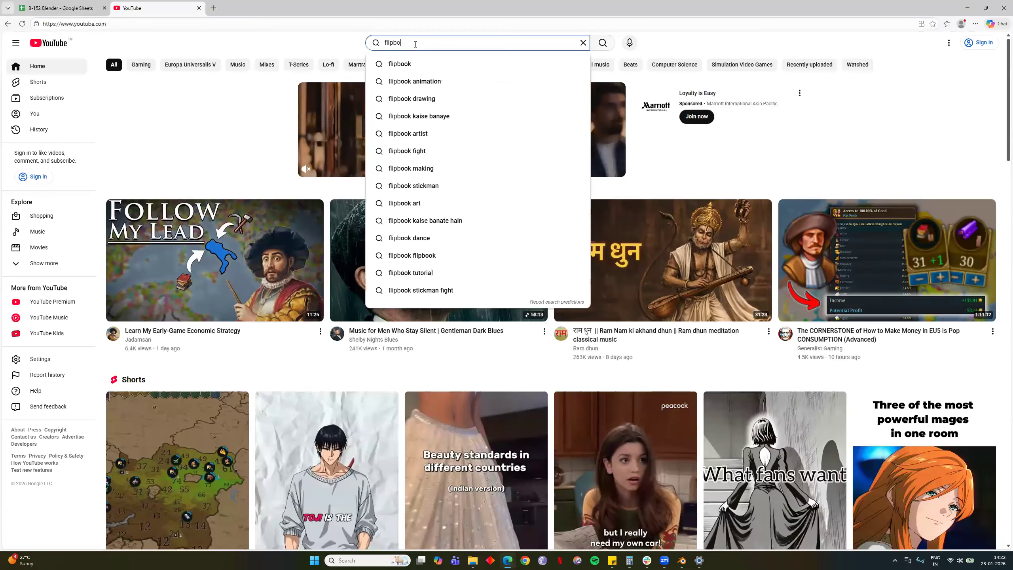
text(ok a)
key(Down)
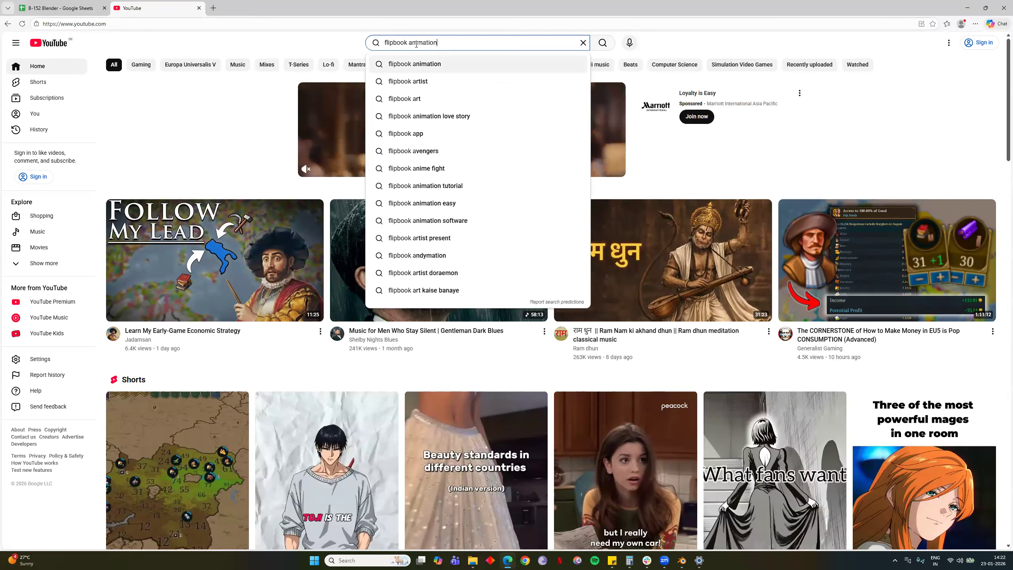
key(Return)
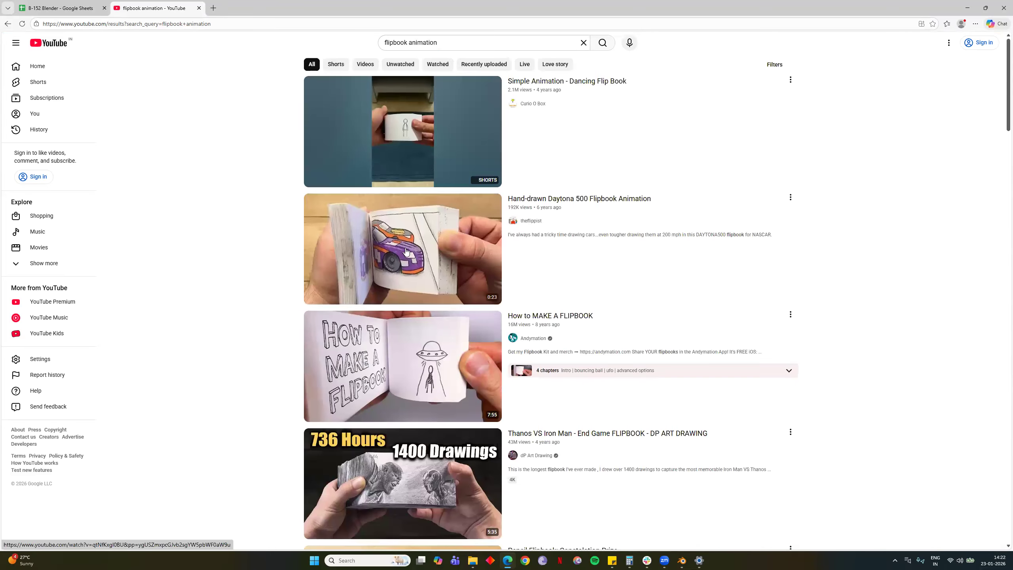
Play the video "Hand-drawn Daytona 500 Flipbook Animation", restart it from near the beginning and pause it near the end.
click(406, 256)
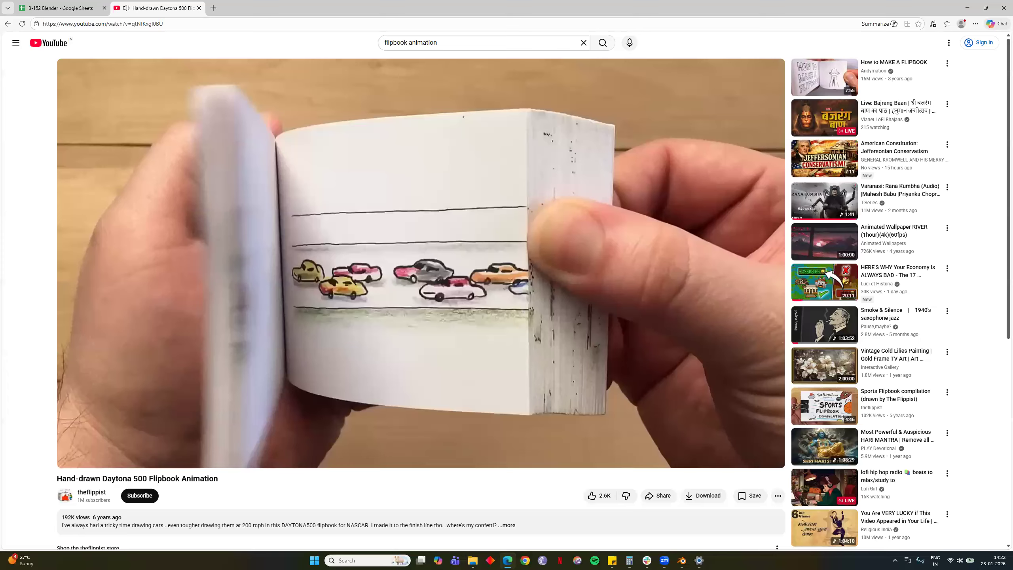
click(584, 303)
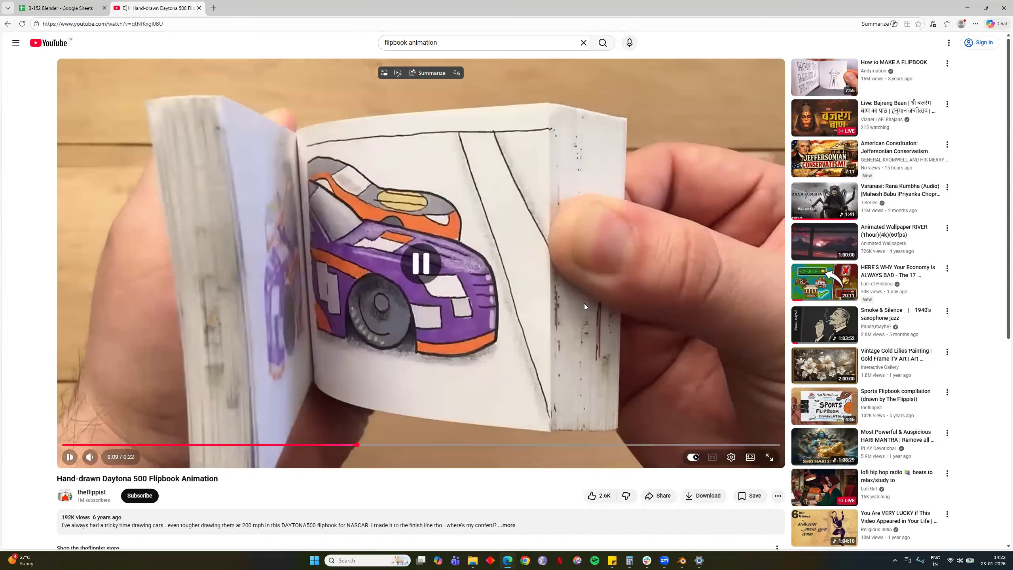
drag(345, 445, 347, 444)
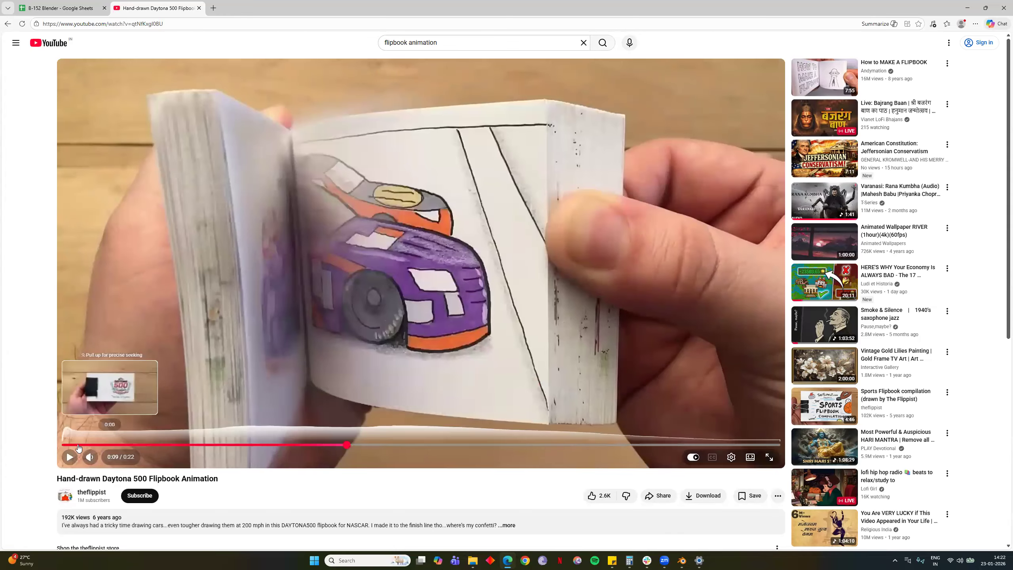
click(77, 444)
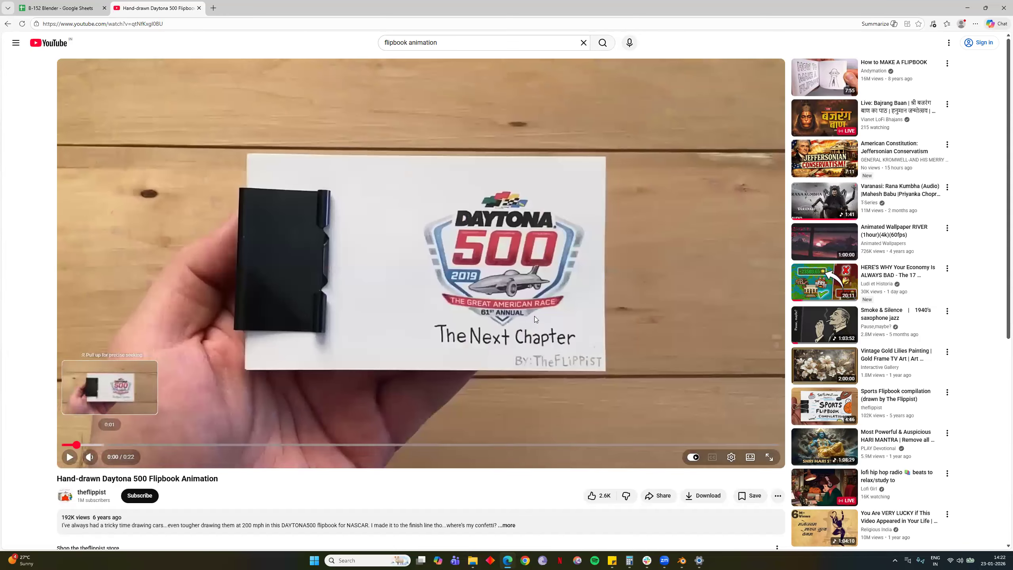
click(590, 329)
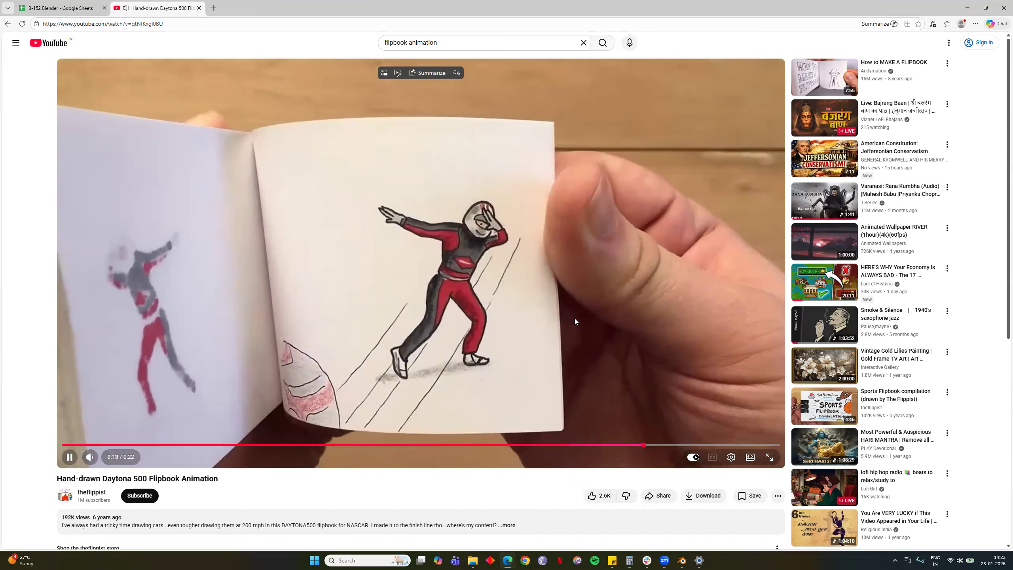
click(575, 319)
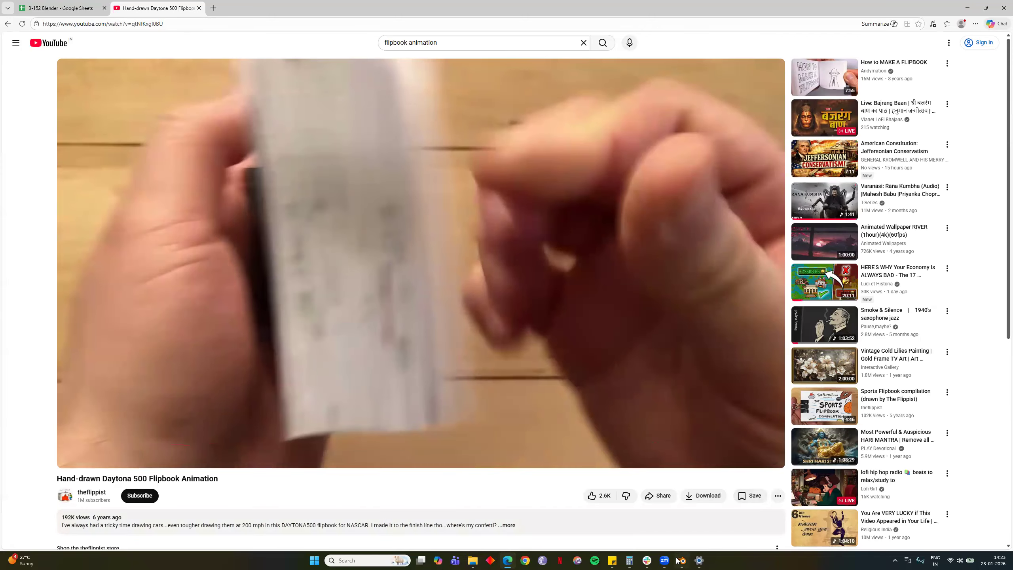
mouse_move(678, 561)
click(680, 527)
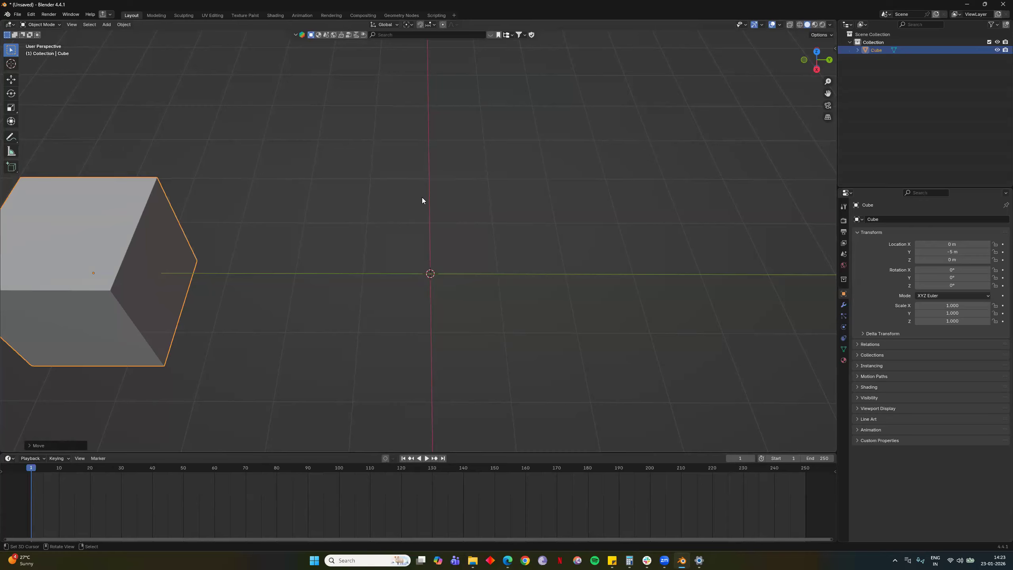
mouse_move(509, 560)
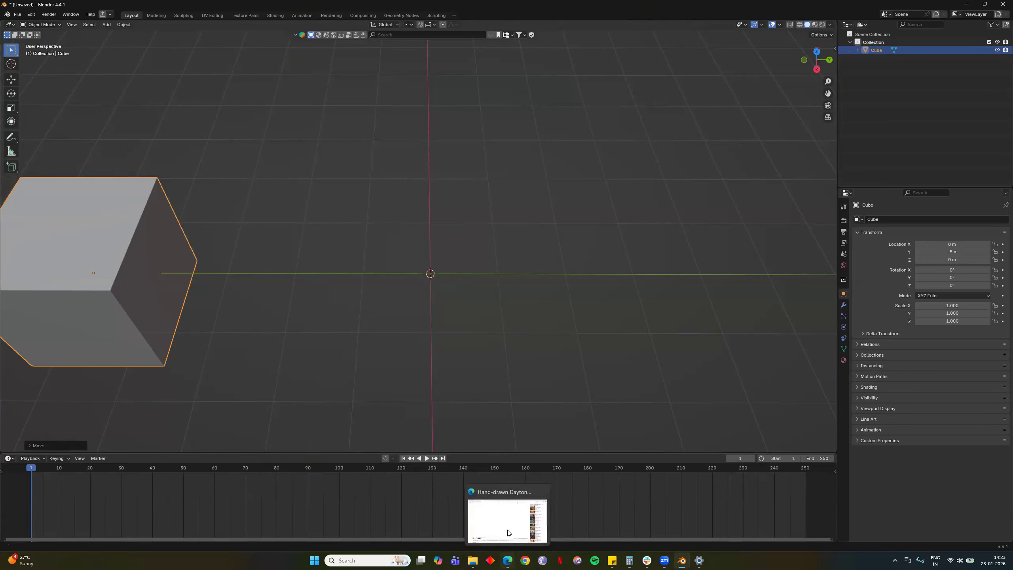
click(503, 518)
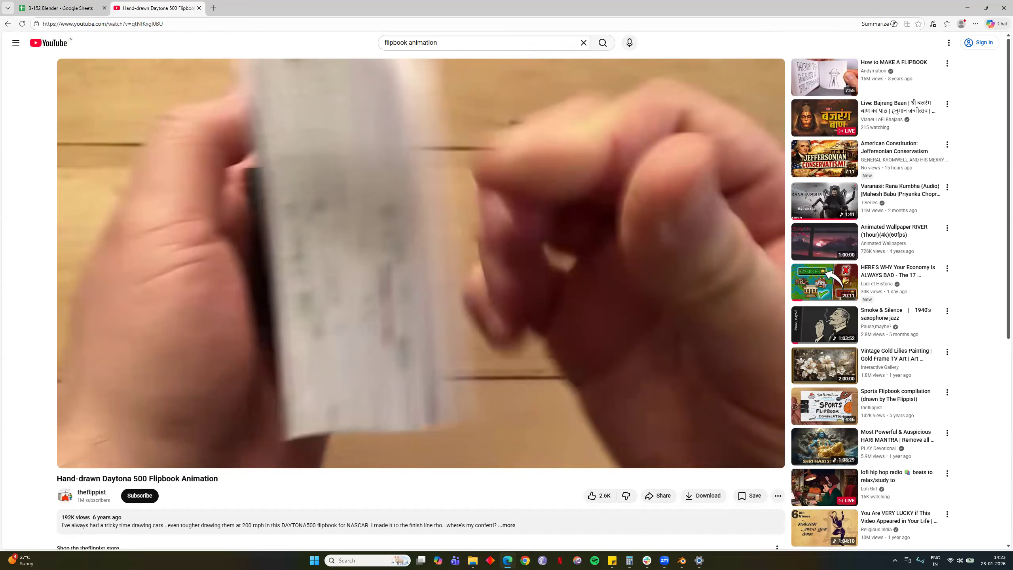
click(682, 560)
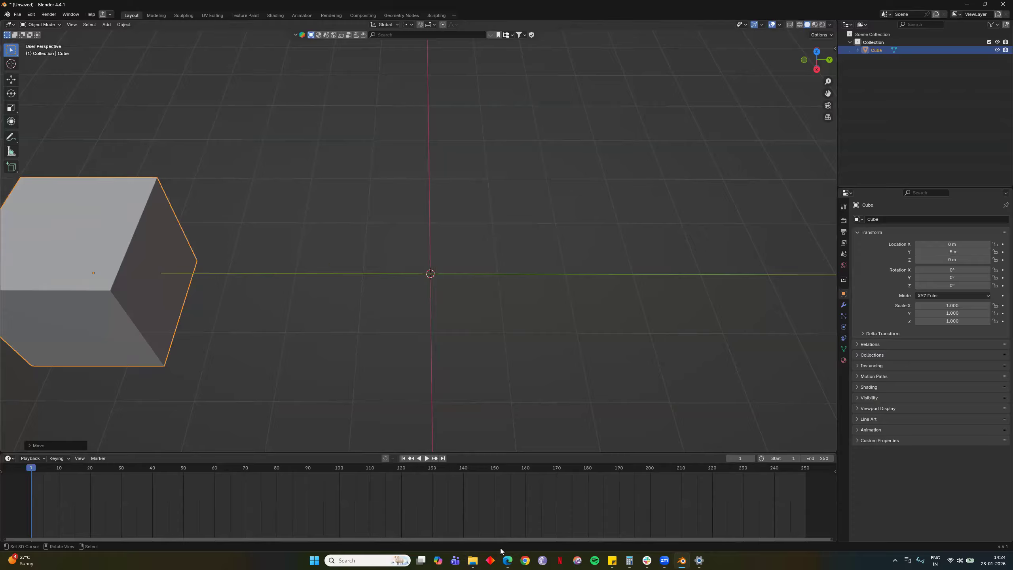
Return to the flipbook video in the browser and replay it from near the beginning.
click(507, 561)
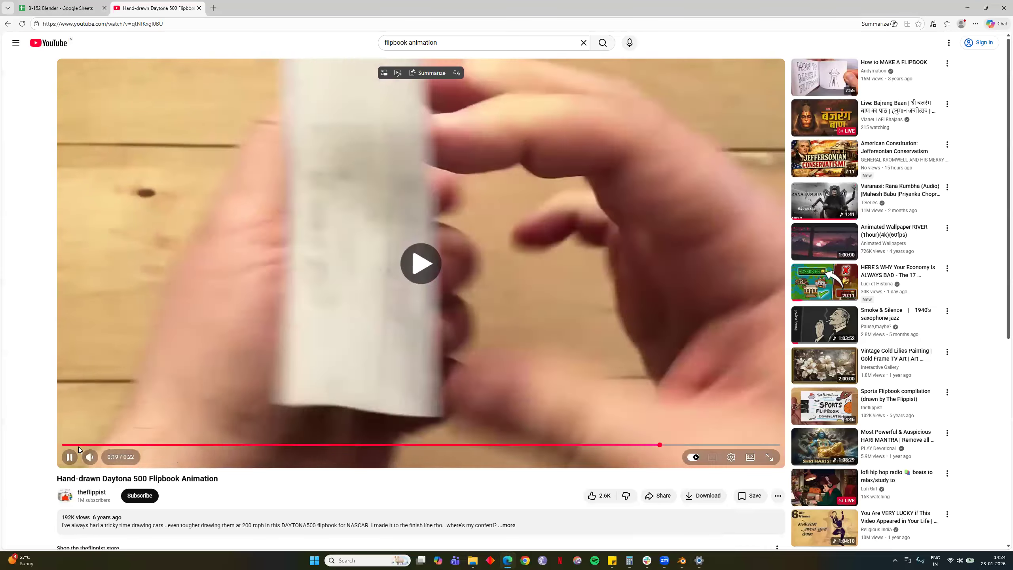
click(78, 445)
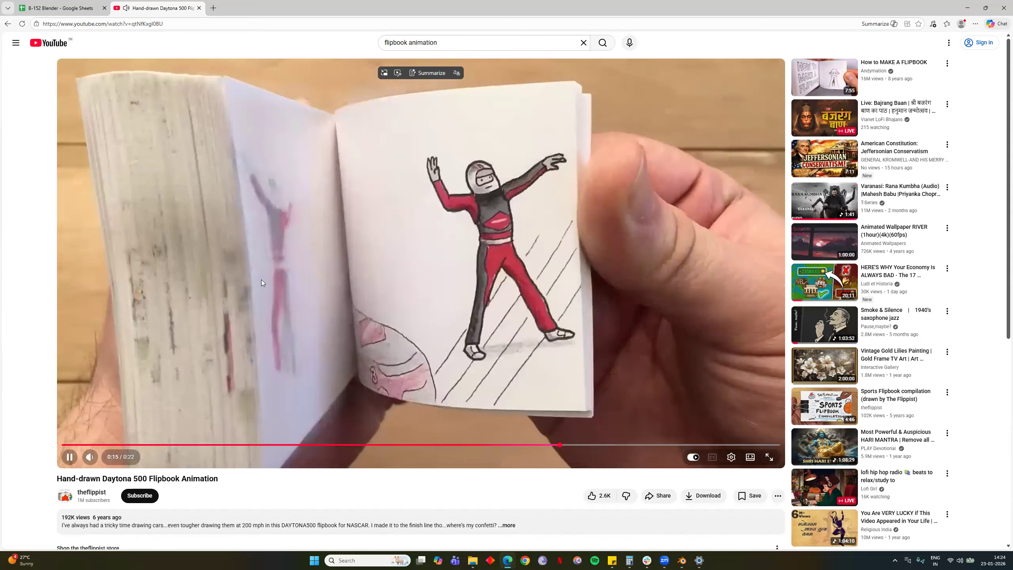
Pause the flipbook video, switch to Blender and set the timeline's current frame to 24.
click(261, 280)
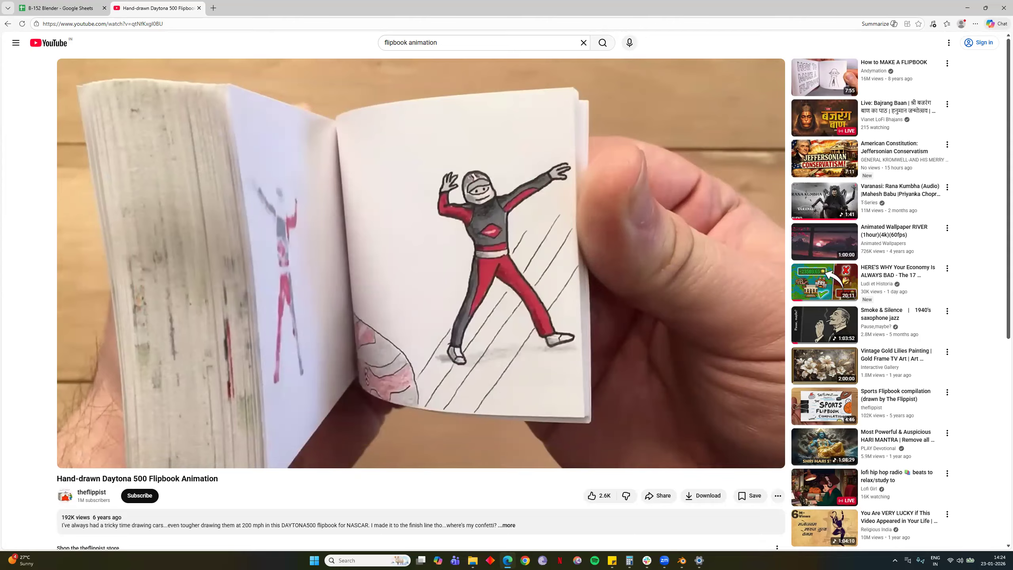
click(681, 560)
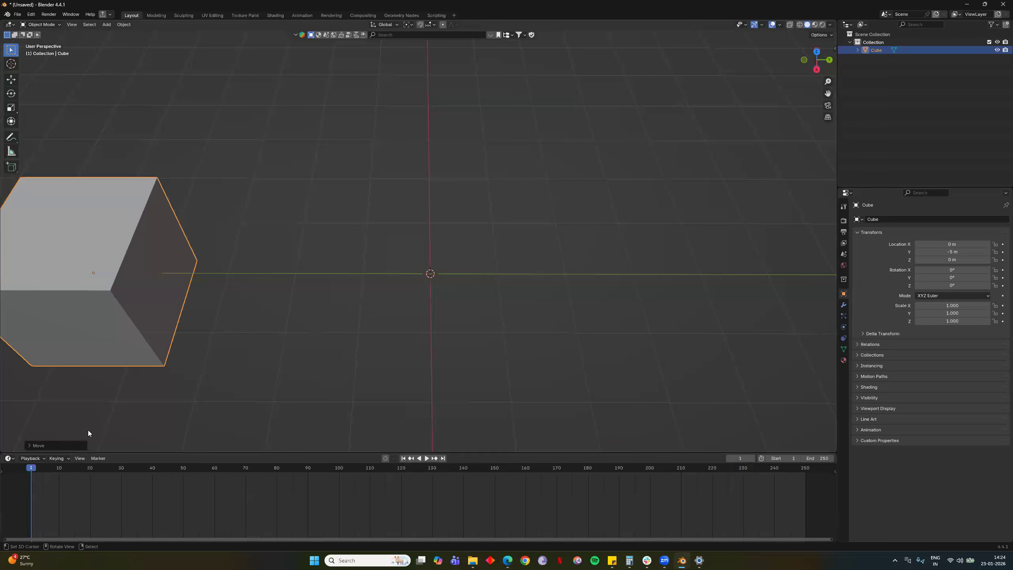
drag(101, 468, 101, 470)
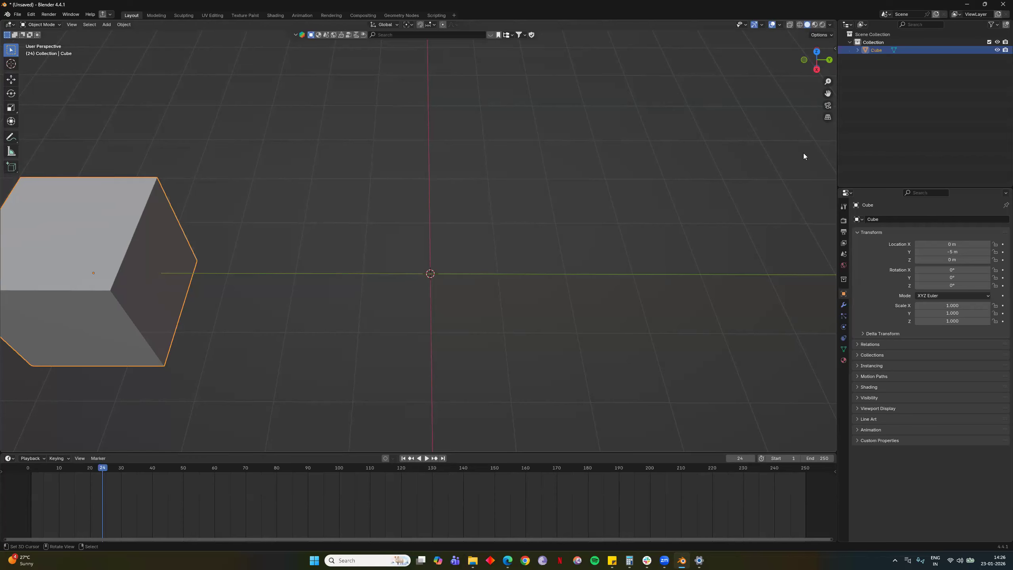
Compare the scene's render and output properties, examining the frame rate and frame range settings.
click(844, 220)
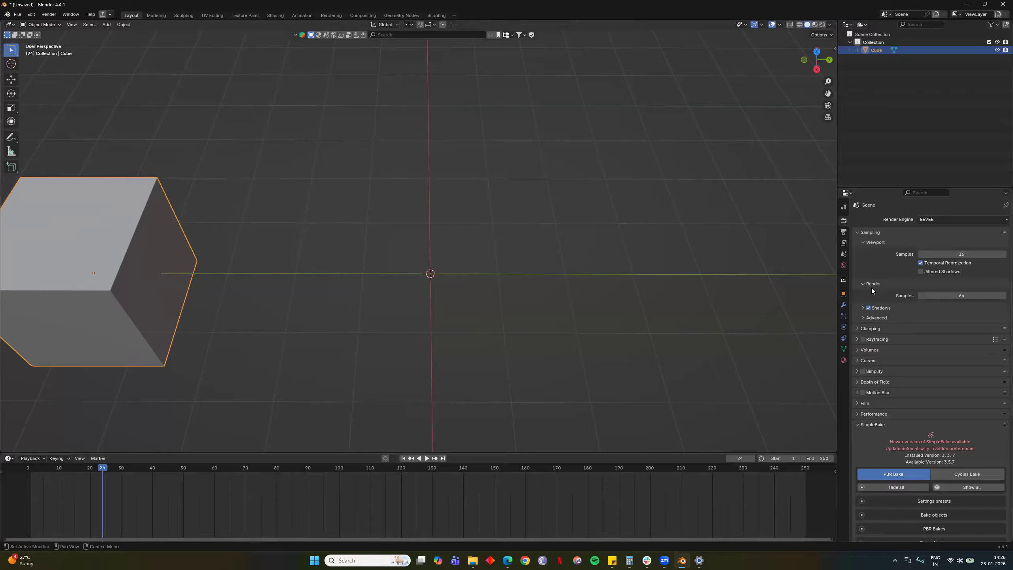
click(844, 233)
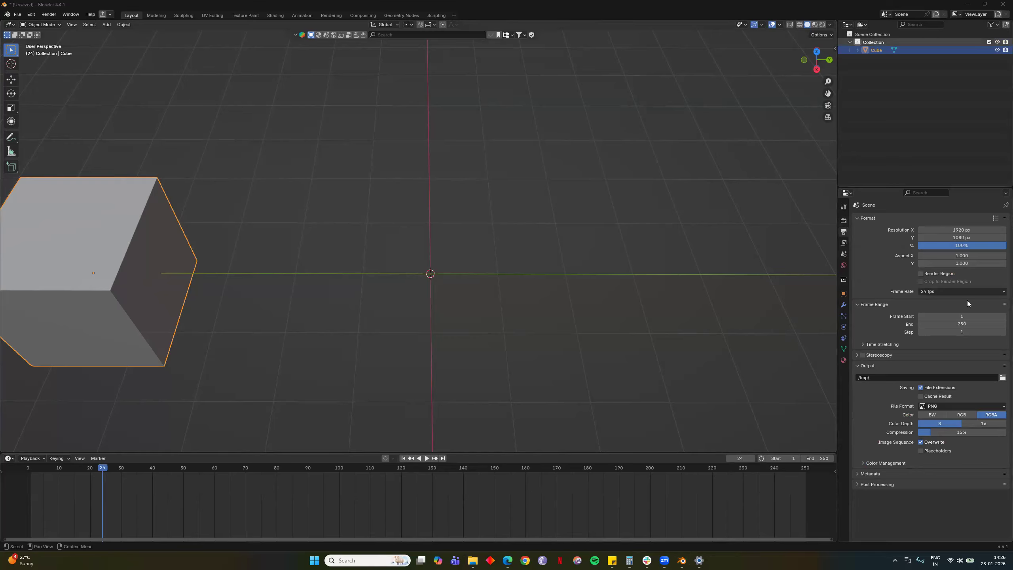
click(844, 220)
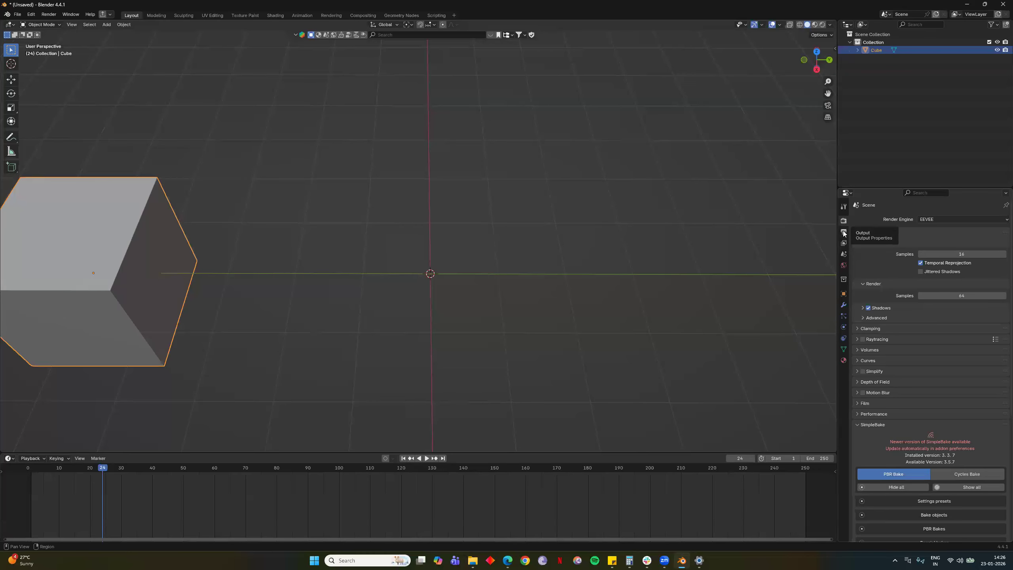
click(844, 233)
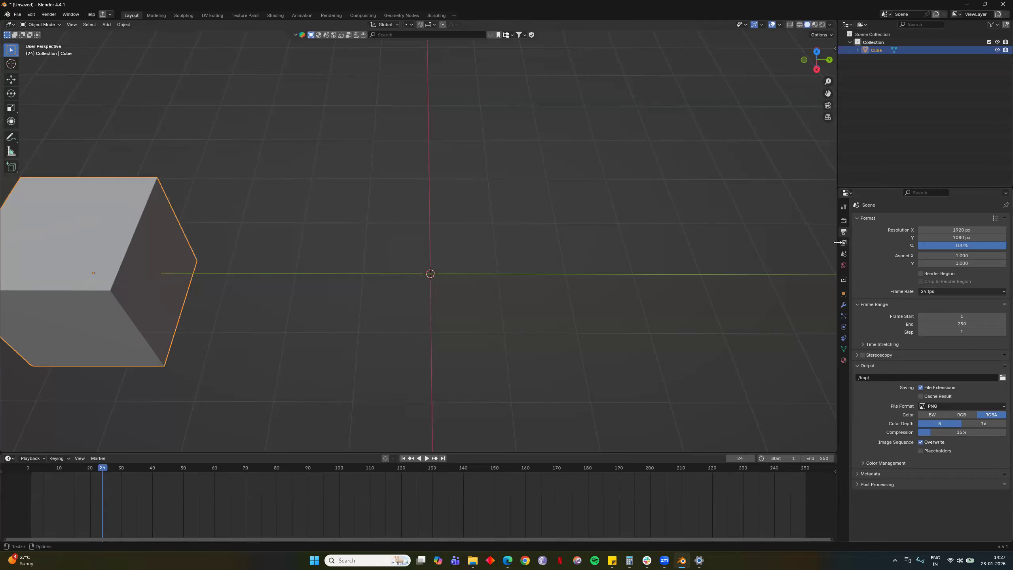
Look through the scene properties, including the animation settings, and return to the output properties.
click(844, 254)
click(876, 262)
click(877, 263)
click(874, 282)
click(873, 282)
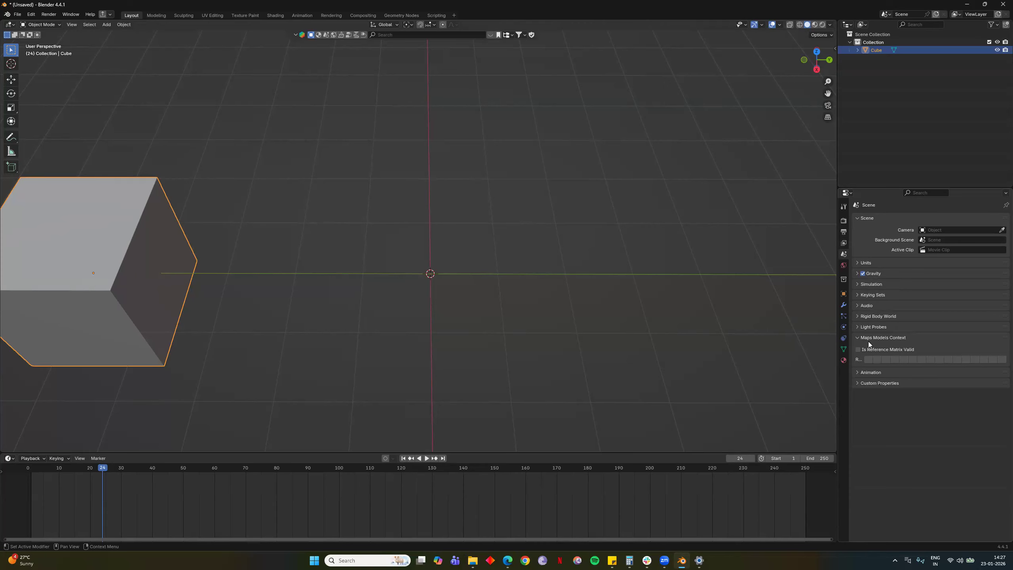
click(867, 373)
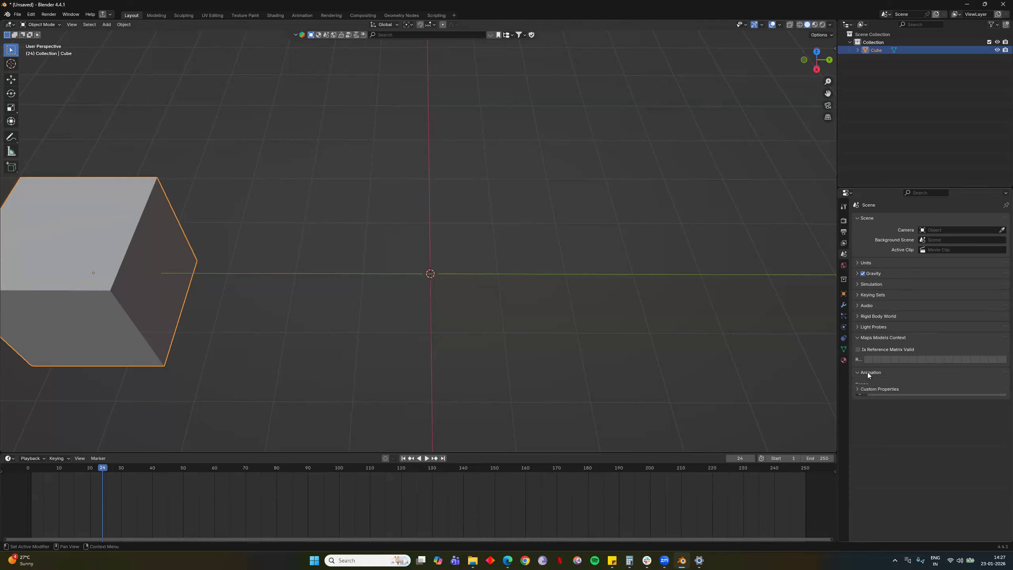
click(844, 231)
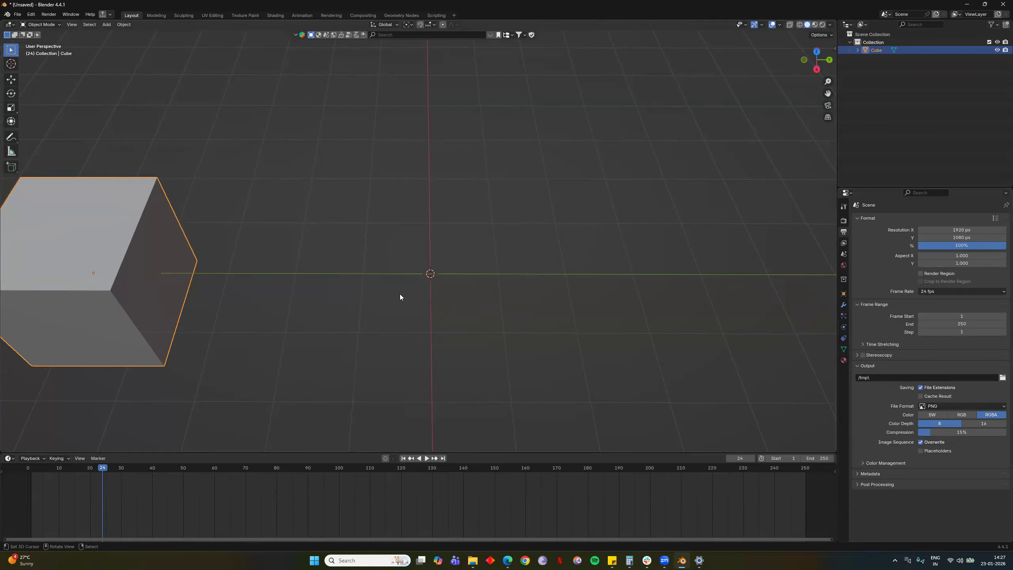
Scrub the timeline to frame 60 and examine the cube and the Y axis from several angles and distances.
drag(199, 466, 214, 468)
middle_drag(400, 294, 440, 178)
scroll(261, 239, down, 5)
middle_drag(335, 240, 426, 256)
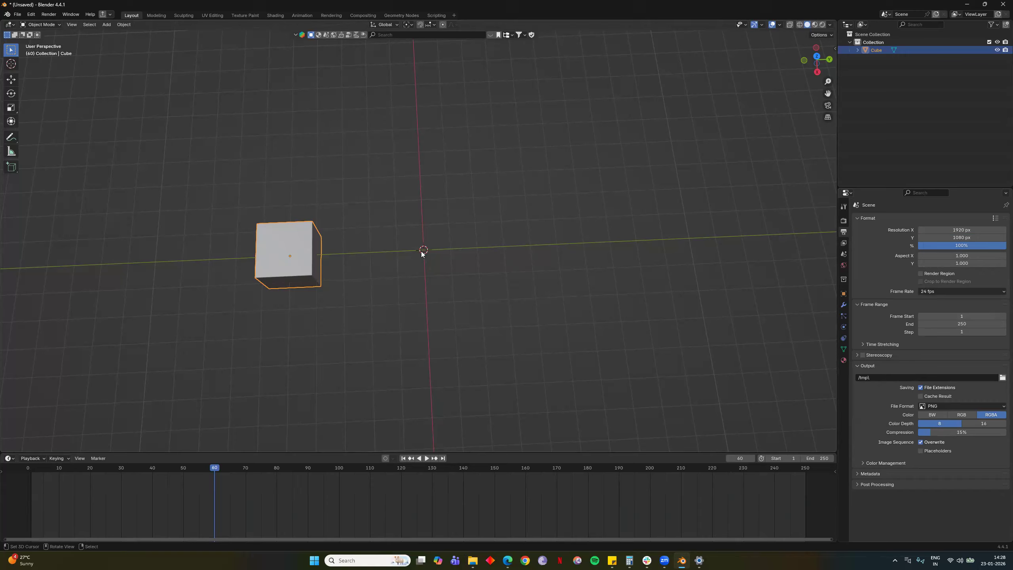
scroll(419, 254, up, 7)
scroll(400, 298, down, 2)
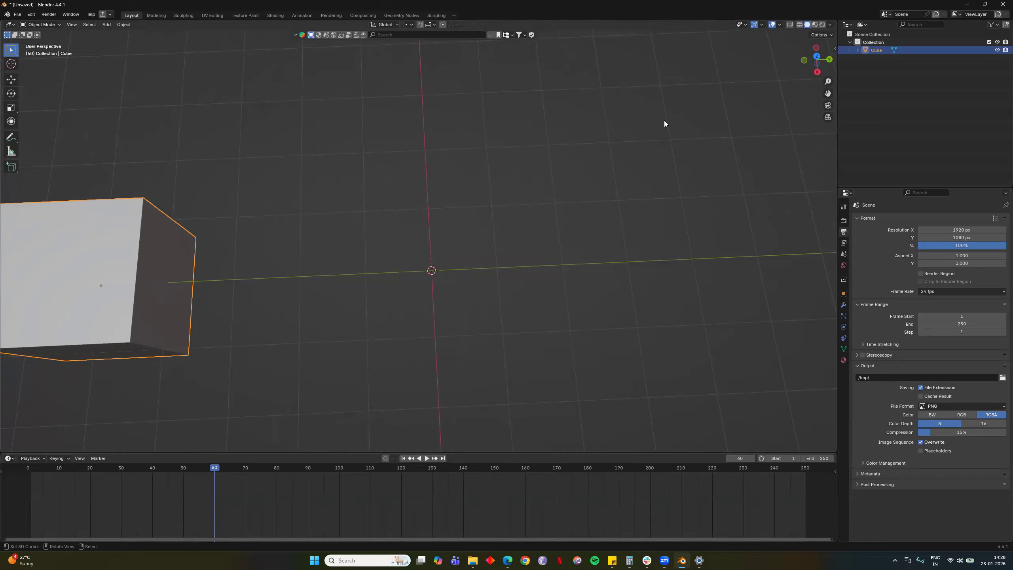
middle_drag(664, 121, 445, 246)
scroll(206, 253, up, 2)
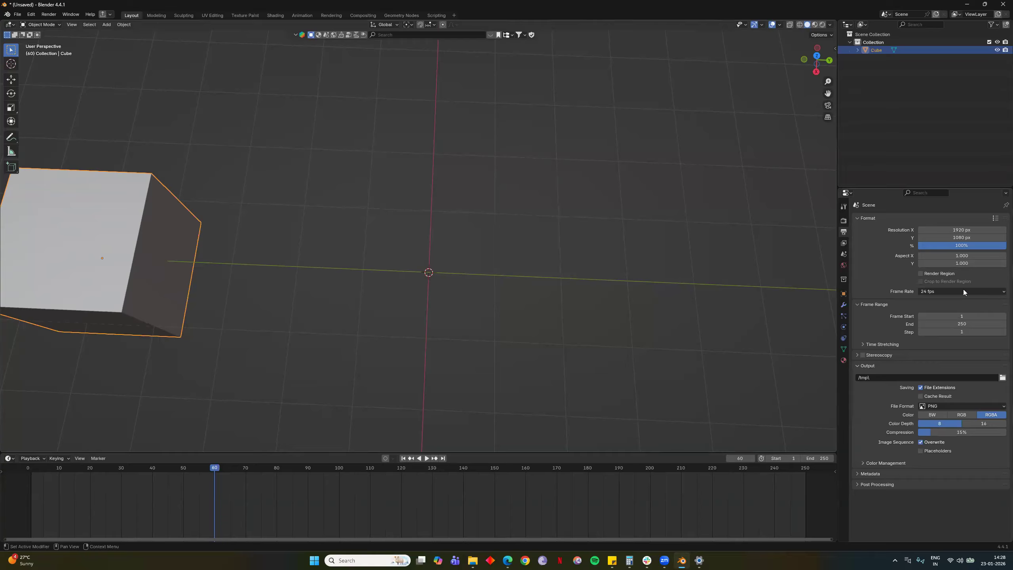
Scrub the timeline from the start to frame 24 and set the scene's frame rate to 60 fps.
drag(26, 468, 103, 469)
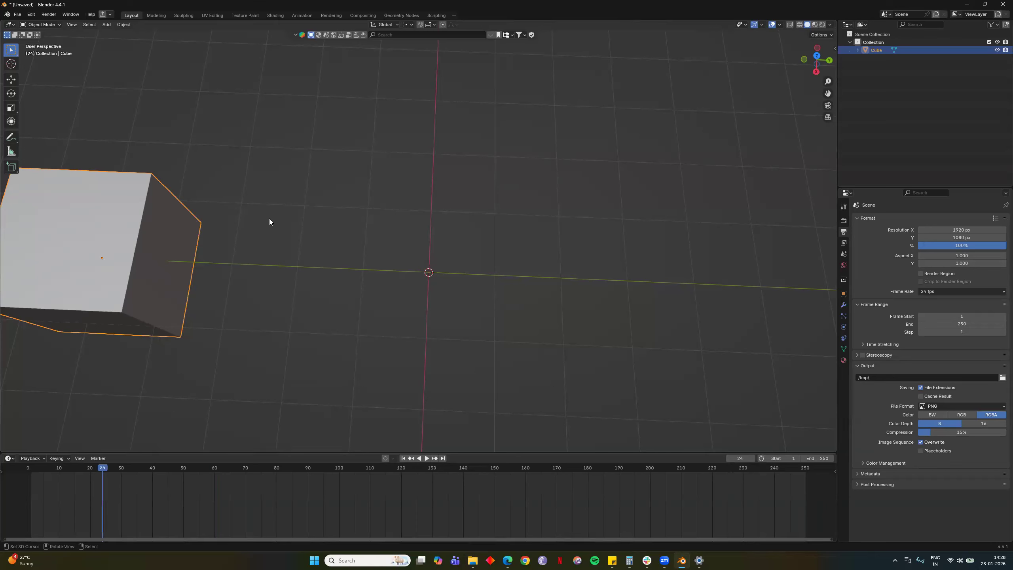
click(951, 290)
click(942, 355)
Scrub the timeline to frame 60 and try to move the cube about 5 m along the Y axis.
drag(27, 469, 214, 468)
key(g)
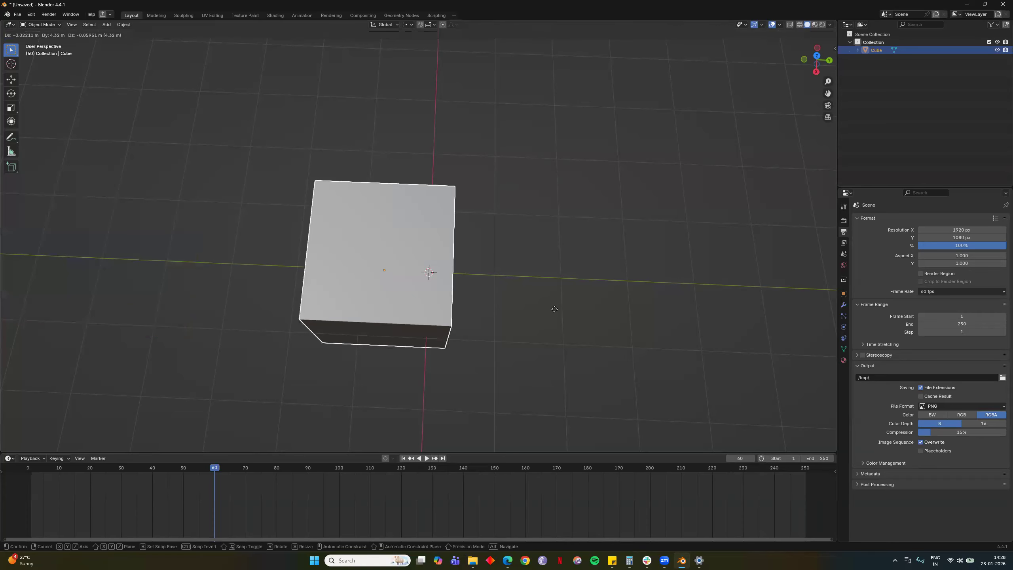
key(y)
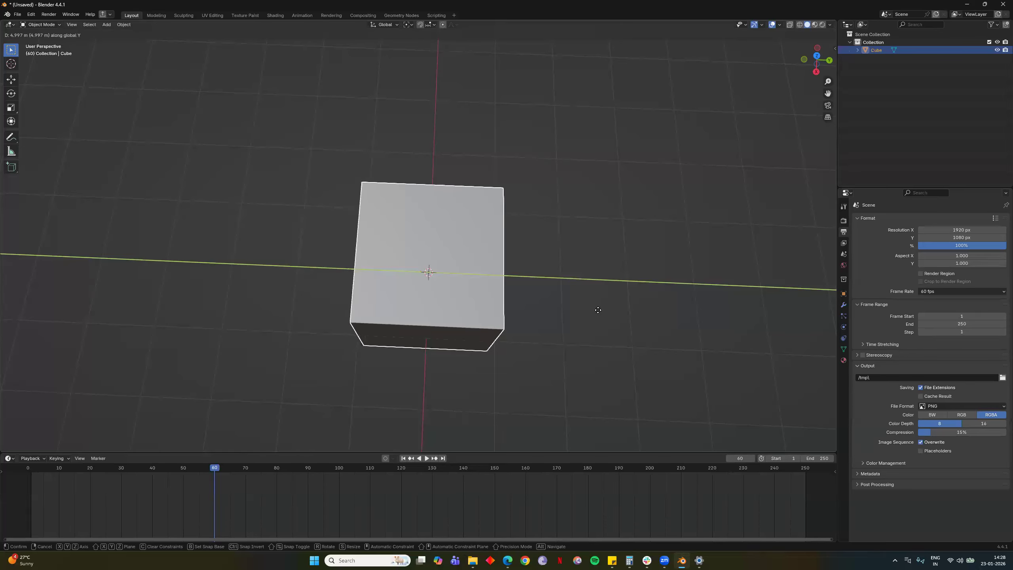
key(Escape)
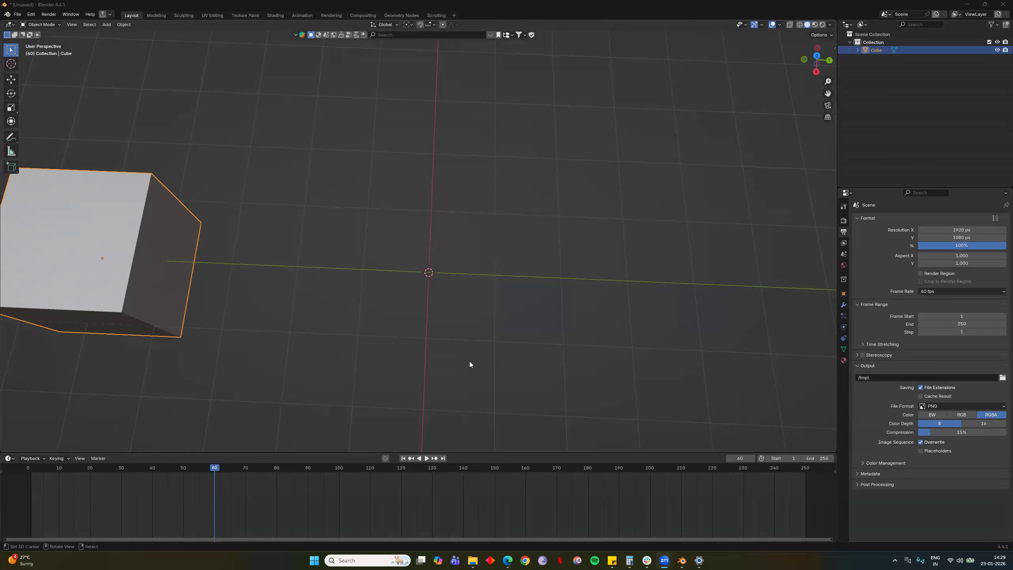
Try again to move the cube about 5 m along Y to the world origin at frame 60.
middle_drag(480, 266, 458, 251)
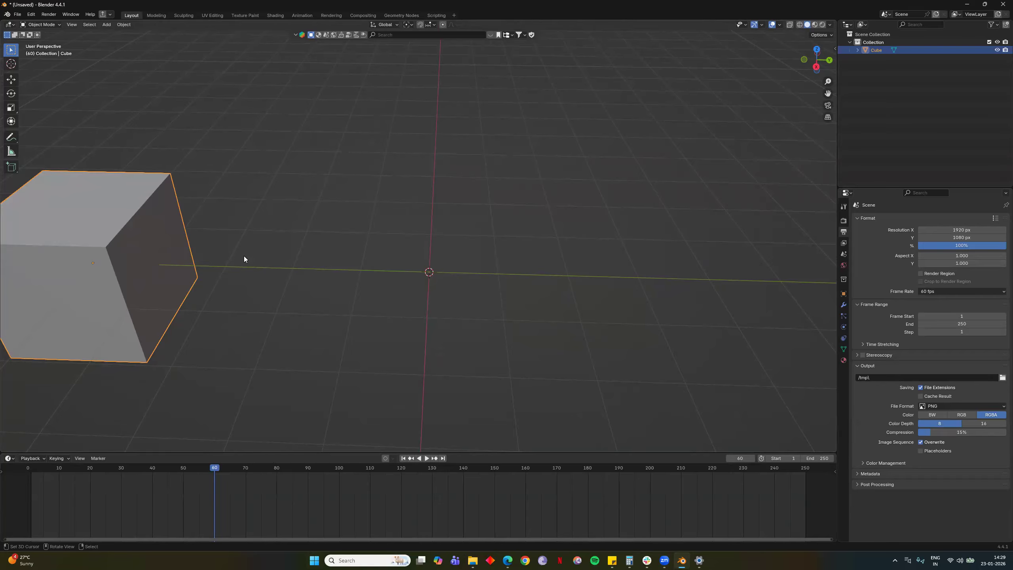
click(875, 344)
click(875, 344)
key(g)
key(x)
key(y)
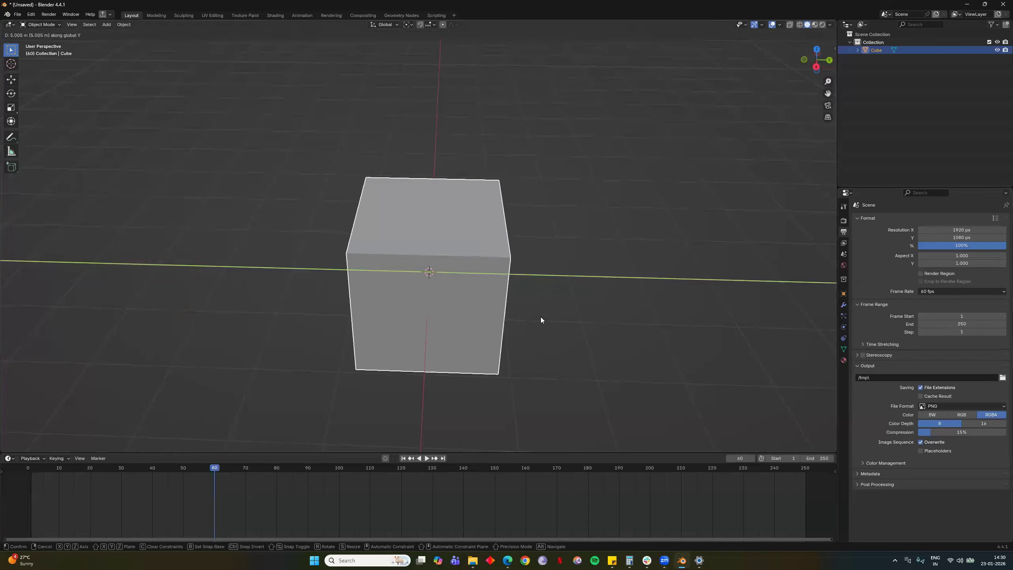
click(423, 324)
Return the timeline to frame 1 and try to move the cube along the Y axis to the world origin.
middle_drag(423, 323, 359, 359)
click(34, 467)
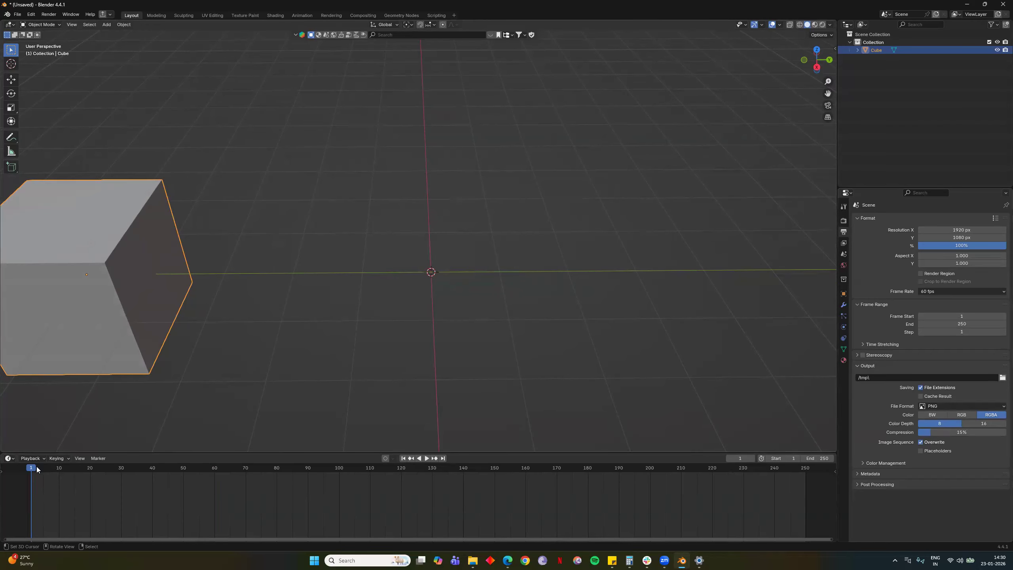
key(g)
key(y)
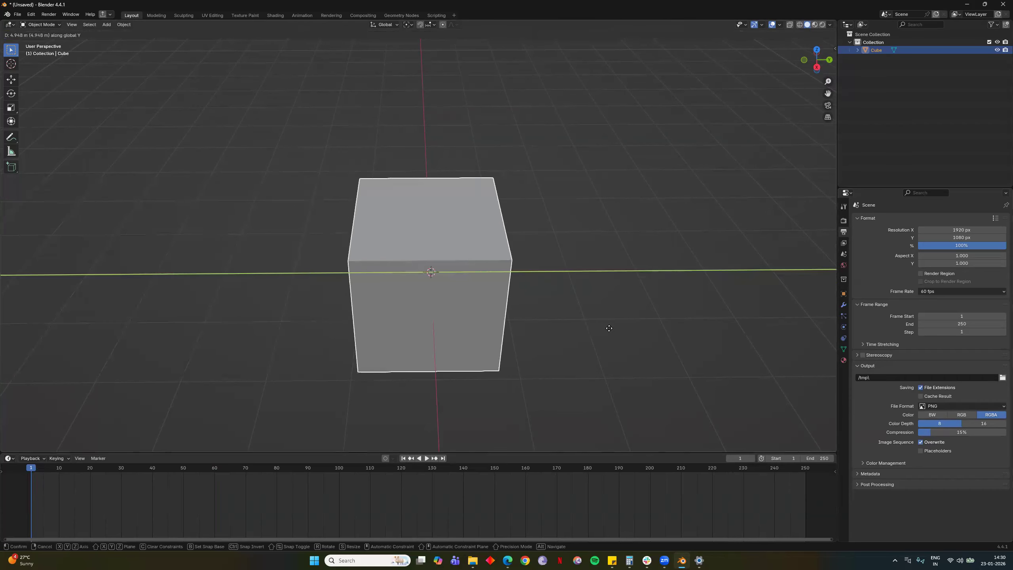
click(511, 362)
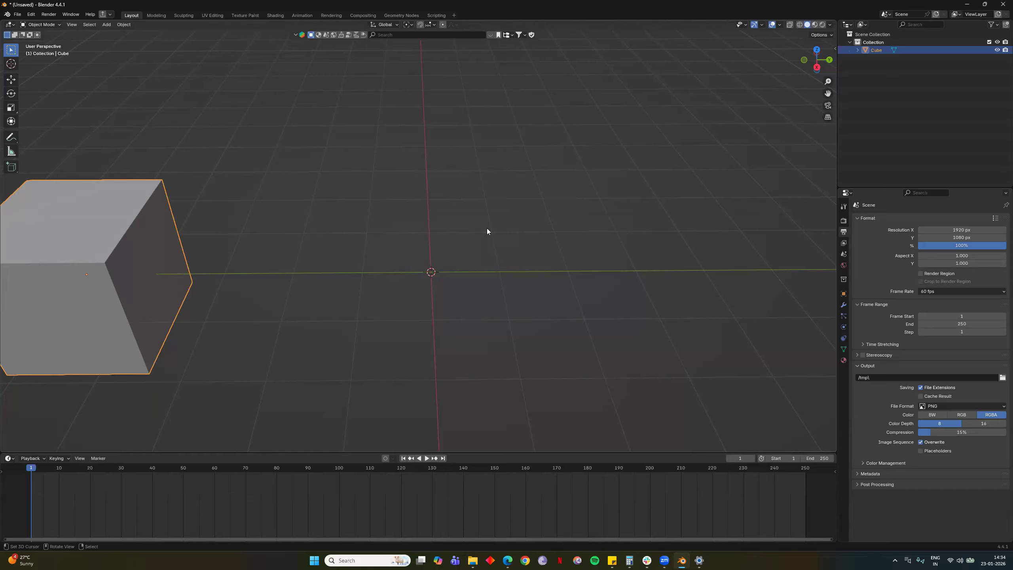
Switch to the right orthographic view and annotate a motion path from above the cube's centre that runs level and curves downward.
middle_drag(487, 228, 1, 153)
click(11, 137)
shift+middle_drag(319, 208, 389, 203)
drag(197, 171, 264, 170)
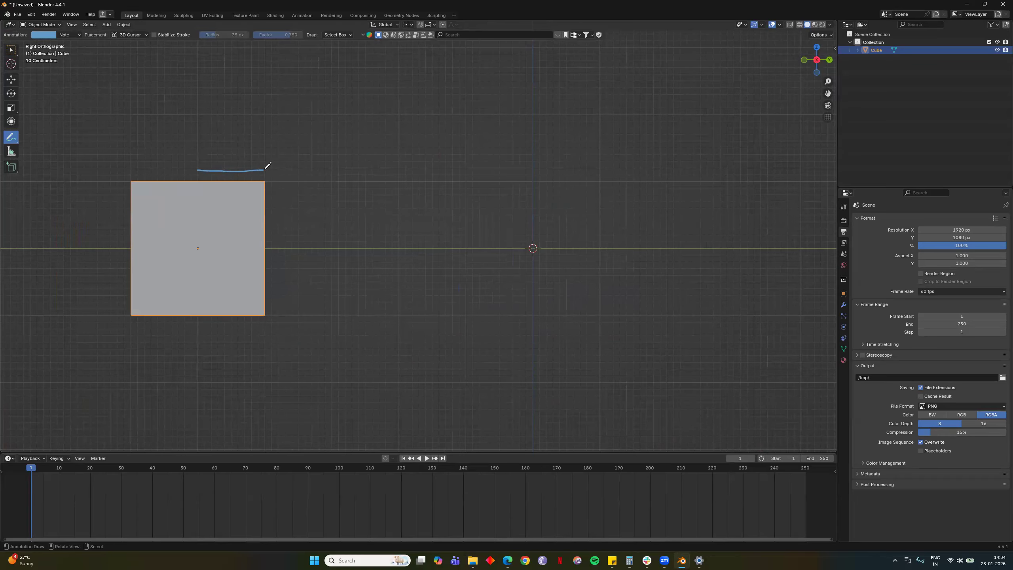
mouse_move(265, 170)
mouse_down()
mouse_move(334, 180)
mouse_move(378, 217)
mouse_move(418, 311)
mouse_up()
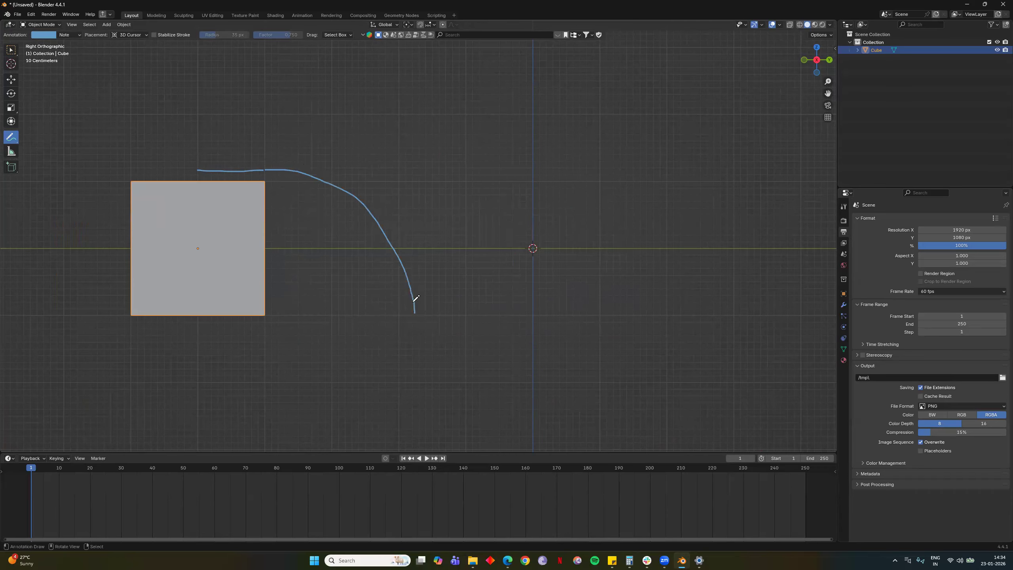
click(198, 162)
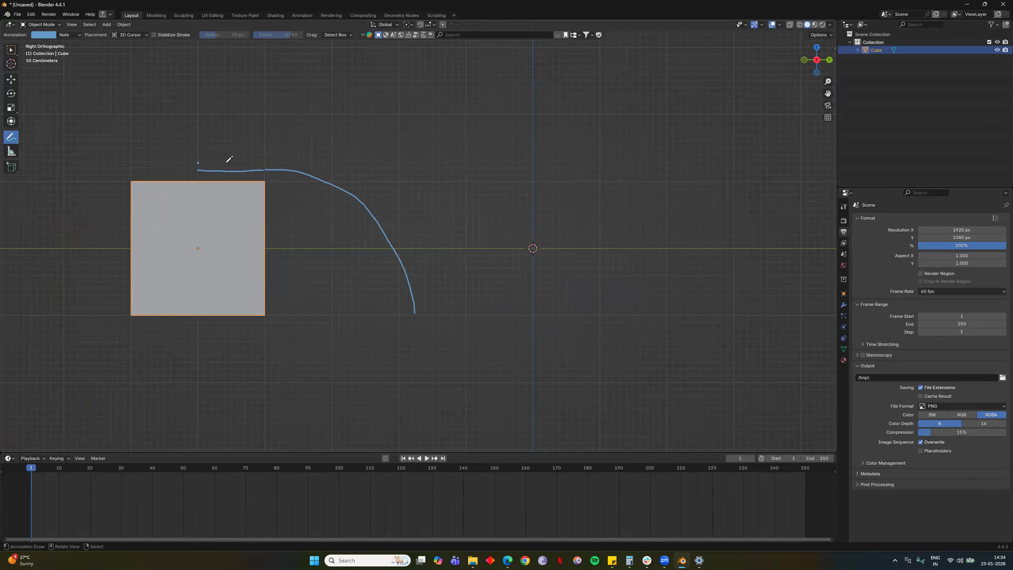